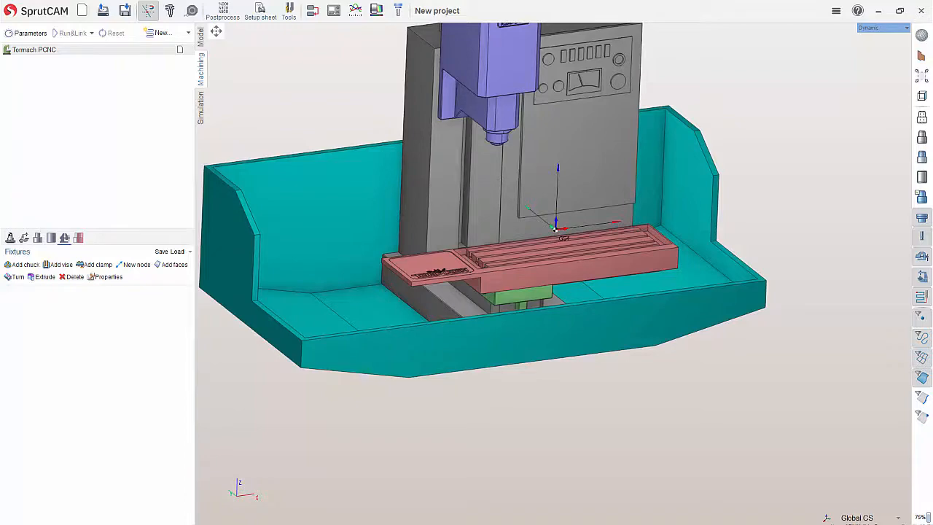
Step: Import the vise model 35285_4_Inch_CNC_Vise_0616A.IGS and close the loading report
{"action": "middle_click_drag", "start_coordinate": [431, 218], "coordinate": [411, 216]}
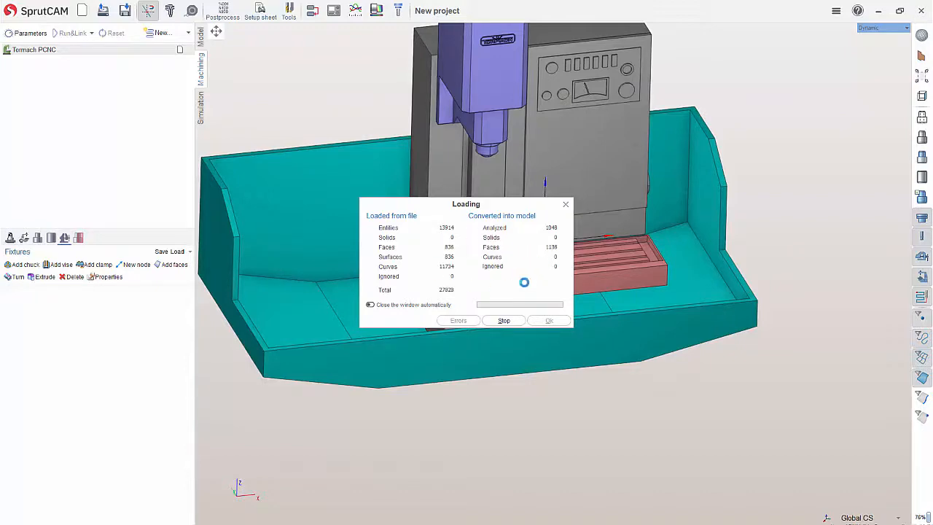
{"action": "left_click", "coordinate": [443, 289]}
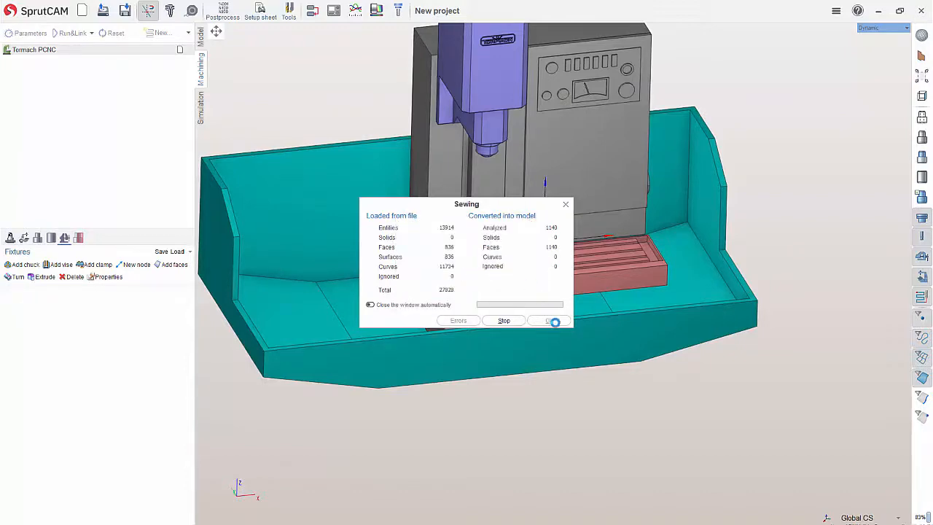
{"action": "left_click", "coordinate": [551, 321]}
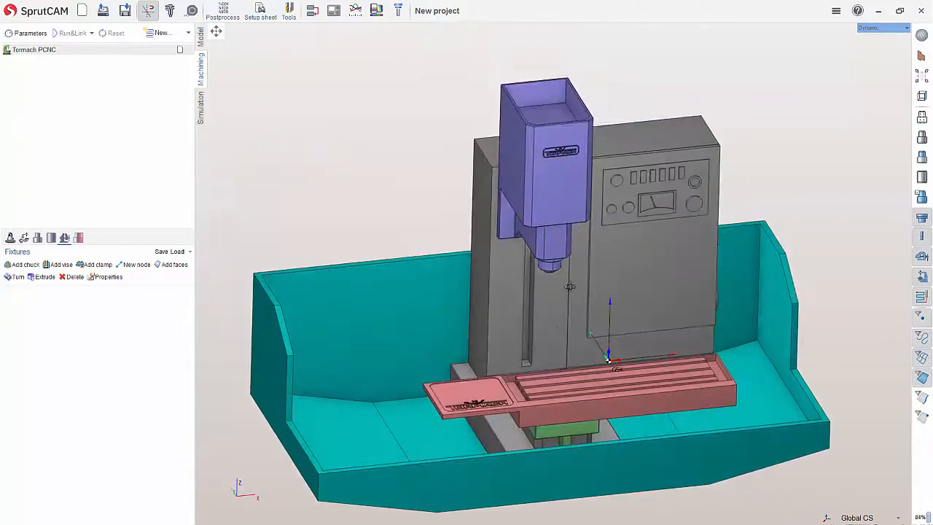
Step: Display the part geometry in the machining view and inspect the imported vise's orientation on the table
{"action": "middle_click_drag", "start_coordinate": [569, 286], "coordinate": [539, 286]}
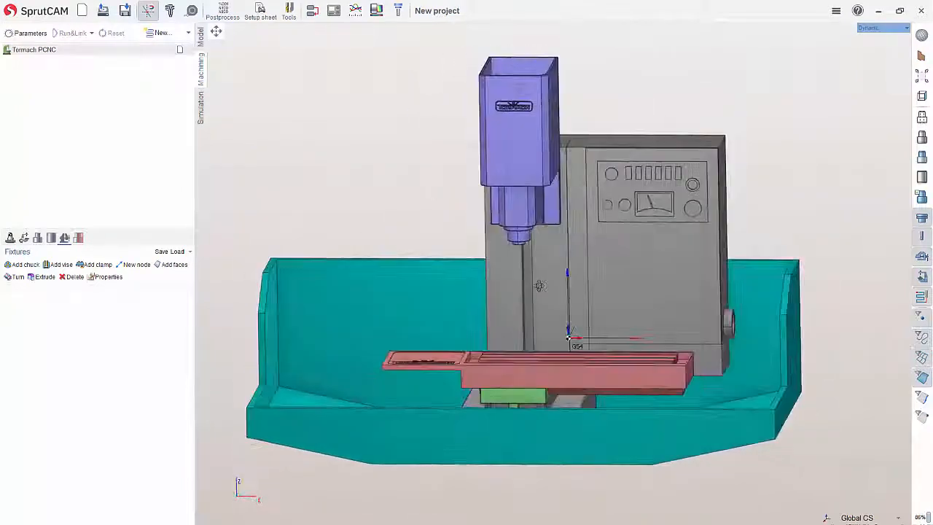
{"action": "left_click", "coordinate": [922, 117]}
{"action": "middle_click_drag", "start_coordinate": [687, 224], "coordinate": [604, 251]}
{"action": "scroll", "coordinate": [603, 326], "scroll_direction": "up", "scroll_amount": 5}
{"action": "middle_click_drag", "start_coordinate": [603, 326], "coordinate": [673, 298]}
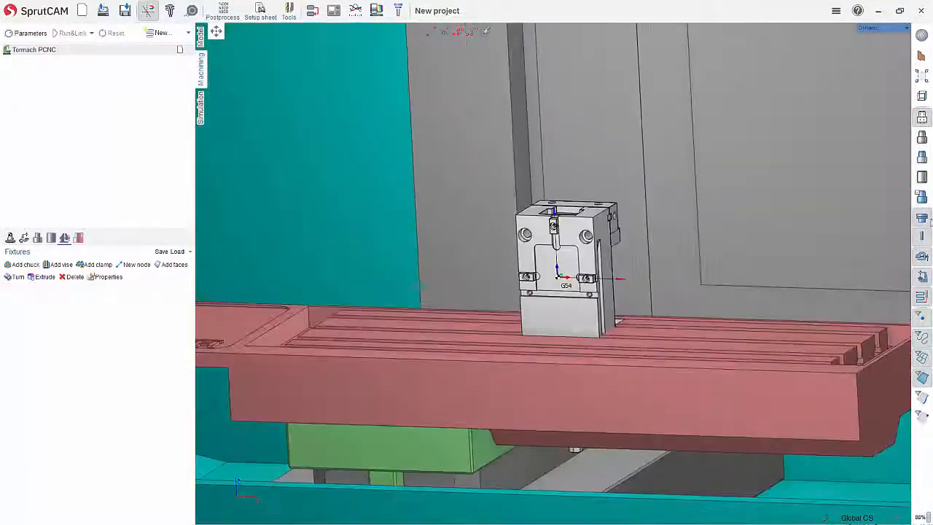
{"action": "middle_click_drag", "start_coordinate": [802, 278], "coordinate": [358, 111]}
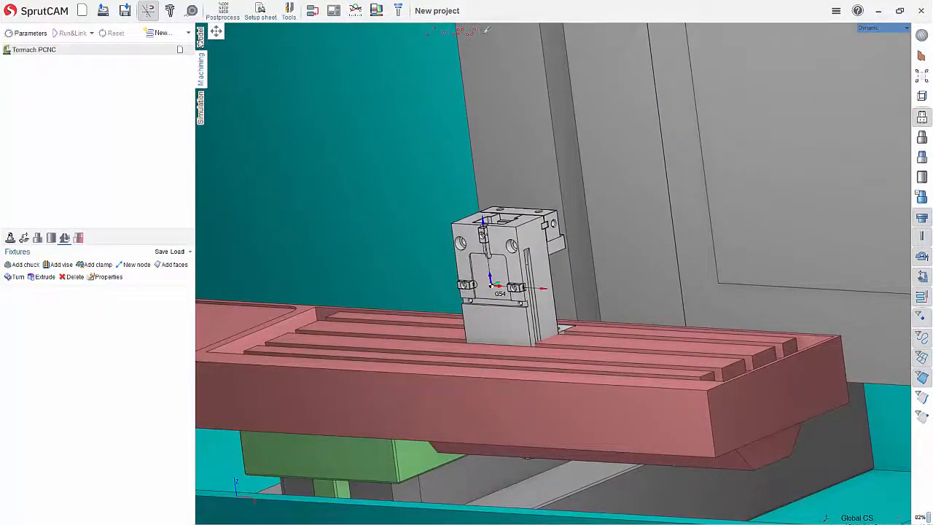
Step: Rotate the whole imported vise group 90° about the X axis with a spatial transformation
{"action": "left_click", "coordinate": [202, 38]}
{"action": "scroll", "coordinate": [500, 214], "scroll_direction": "down", "scroll_amount": 3}
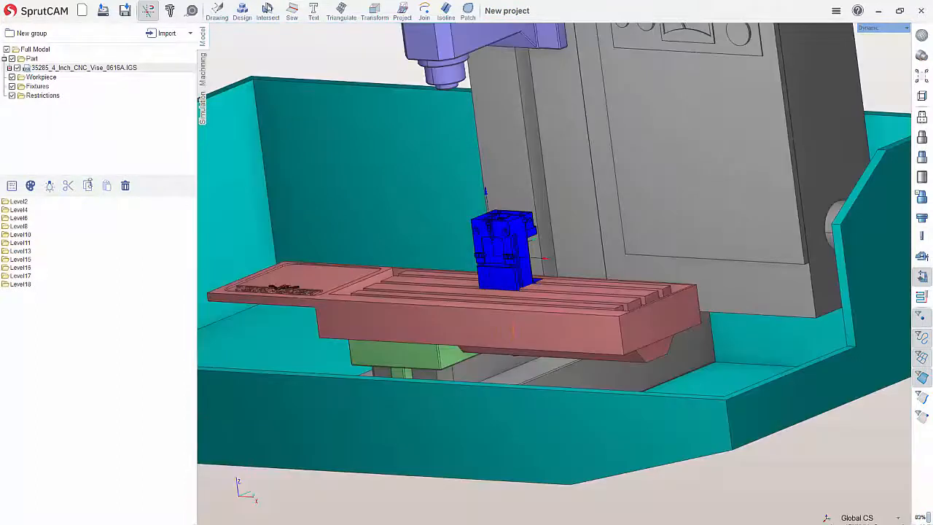
{"action": "left_click", "coordinate": [32, 59]}
{"action": "left_click", "coordinate": [51, 201]}
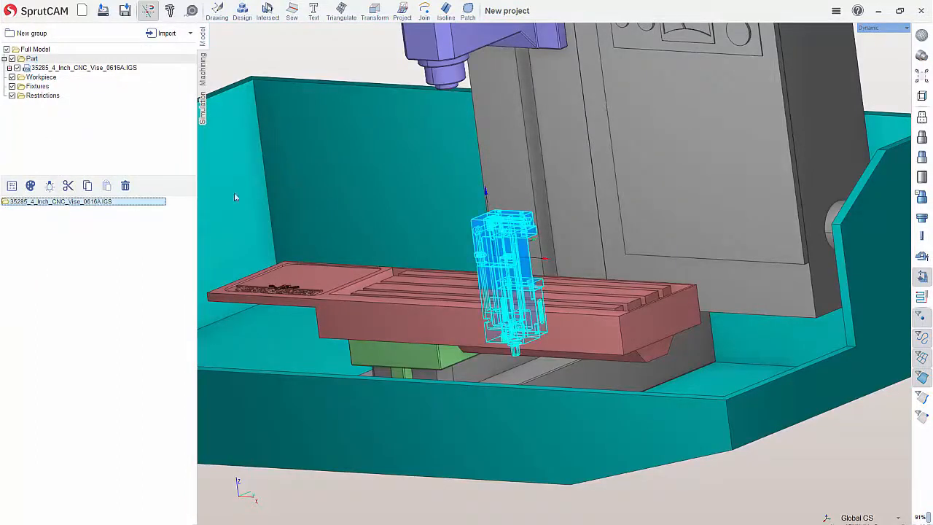
{"action": "left_click", "coordinate": [371, 12]}
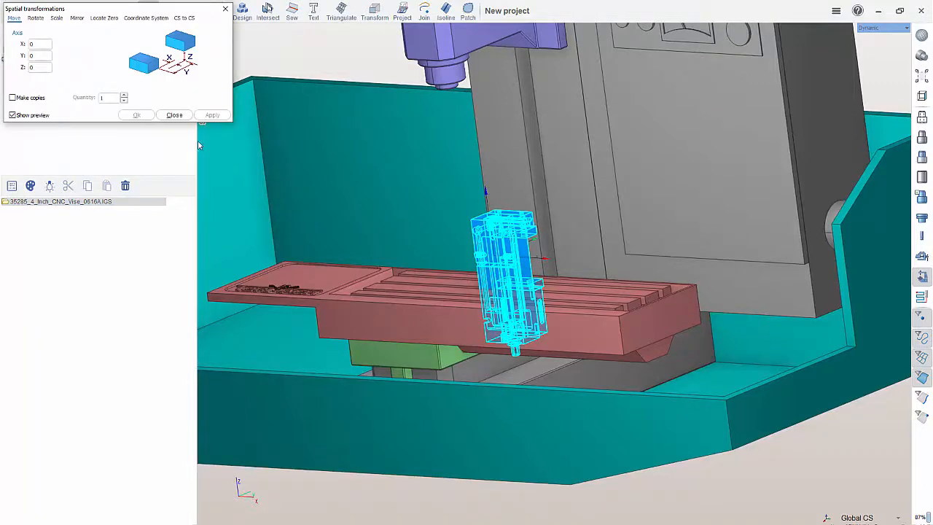
{"action": "left_click", "coordinate": [41, 19]}
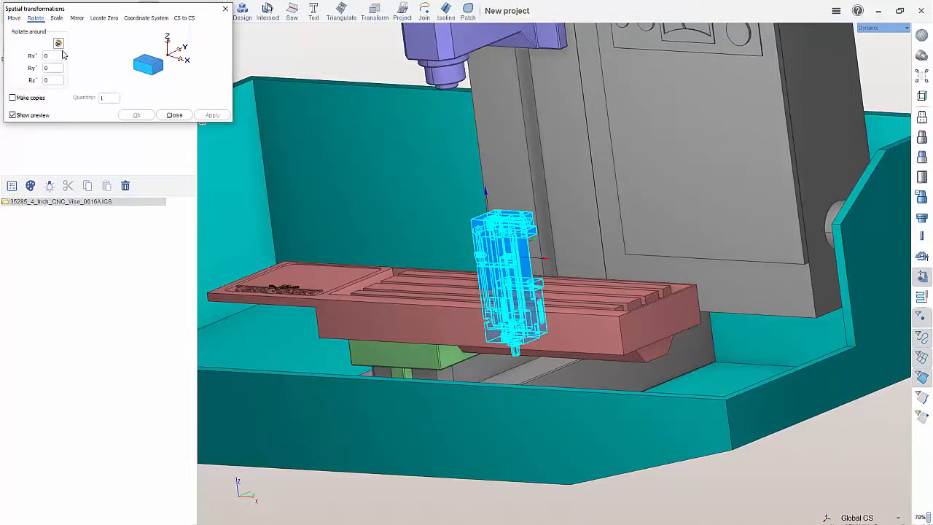
{"action": "type", "text": "90"}
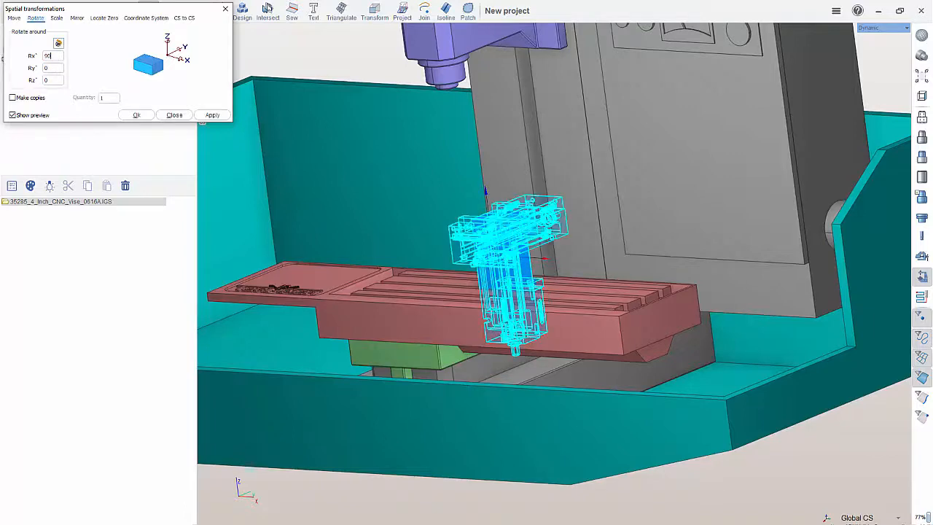
{"action": "left_click", "coordinate": [209, 116]}
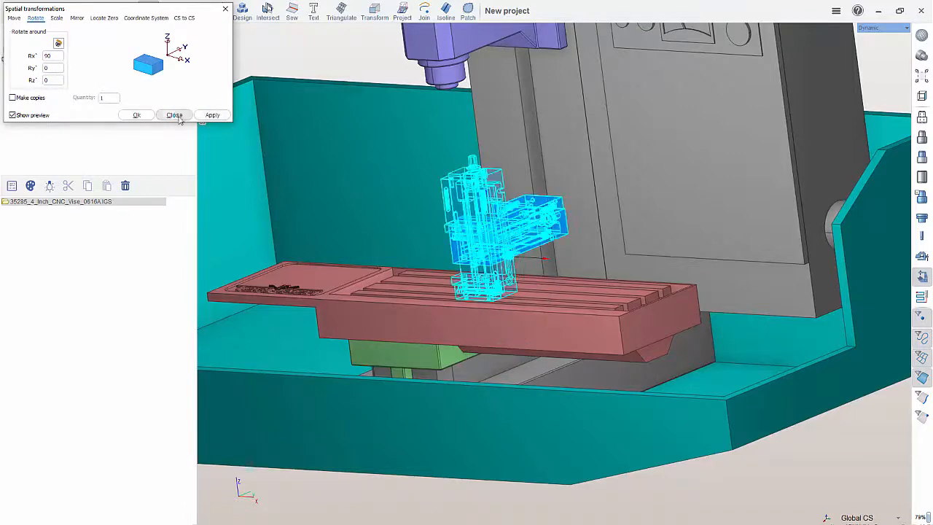
Step: Reset the X rotation to 0 and rotate the vise 180° about the Z axis, closing the spatial transformations
{"action": "middle_click_drag", "start_coordinate": [576, 172], "coordinate": [513, 204]}
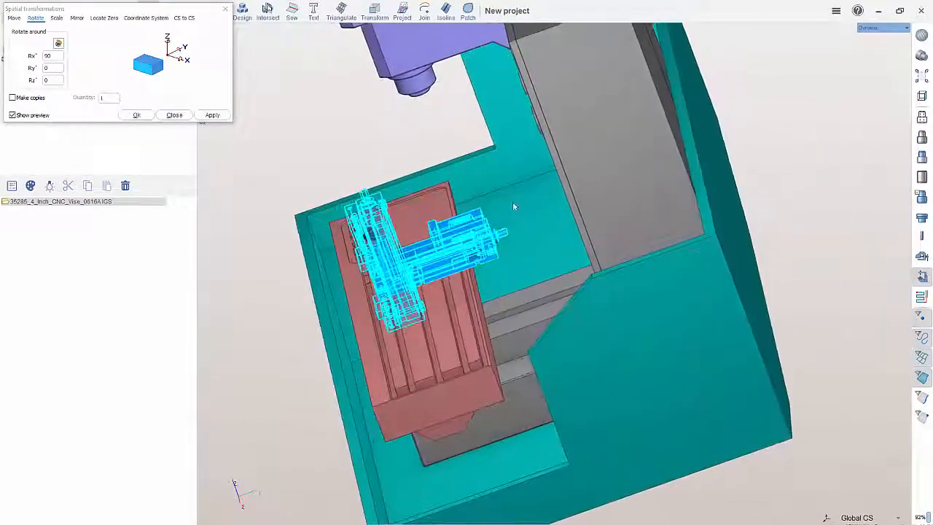
{"action": "middle_click_drag", "start_coordinate": [452, 273], "coordinate": [545, 252]}
{"action": "double_click", "coordinate": [61, 56]}
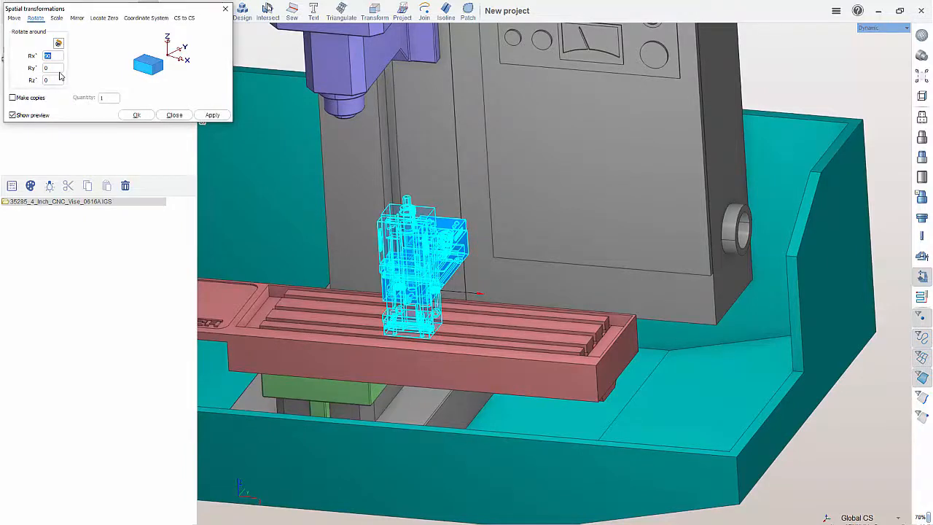
{"action": "type", "text": "0"}
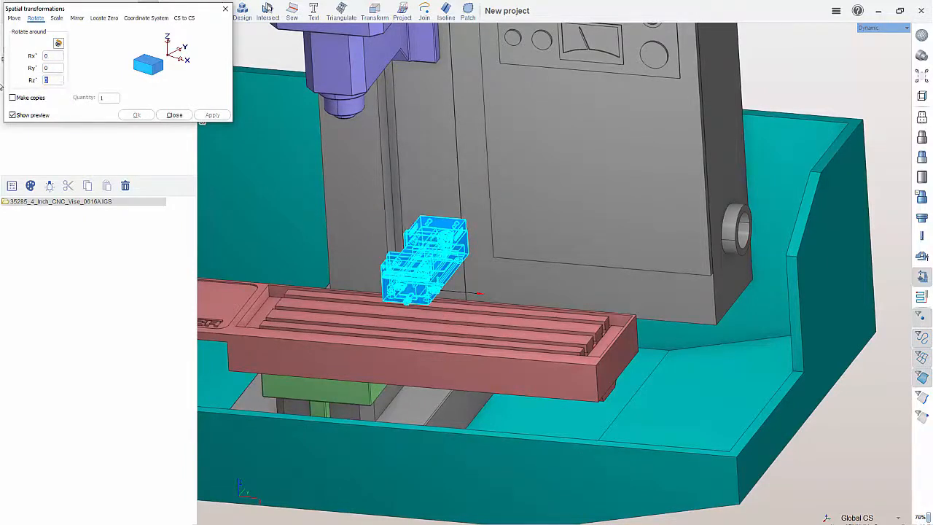
{"action": "type", "text": "180"}
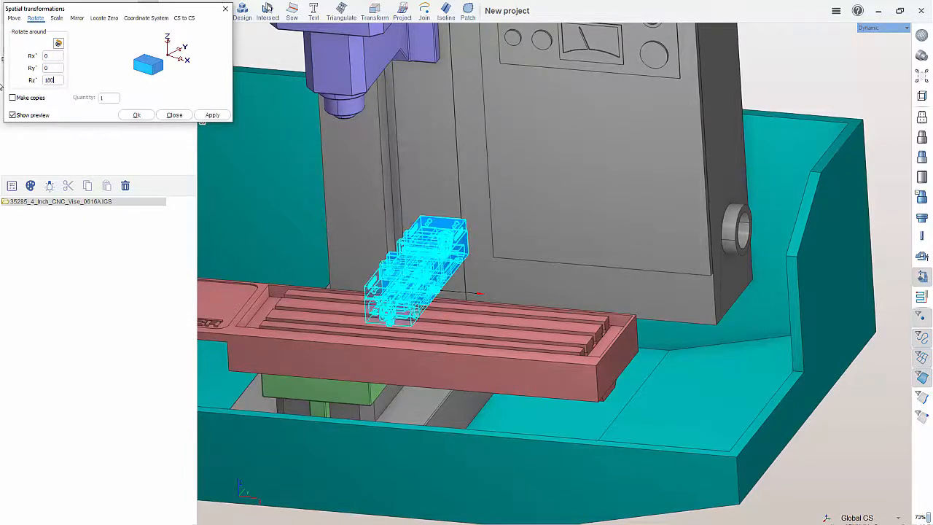
{"action": "left_click", "coordinate": [212, 116]}
{"action": "left_click", "coordinate": [174, 115]}
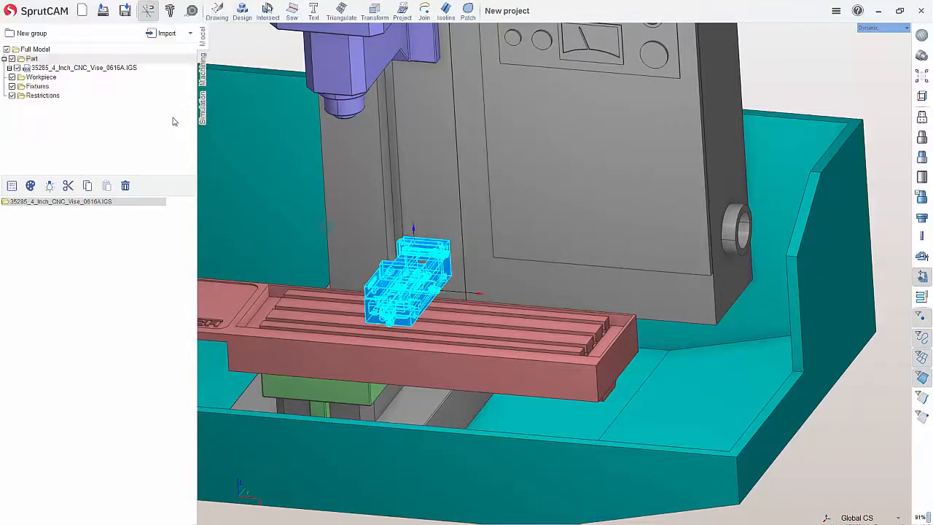
Step: Add a vise fixture in the machining setup and open the imported vise's levels for selecting its Body faces
{"action": "middle_click_drag", "start_coordinate": [513, 223], "coordinate": [527, 240]}
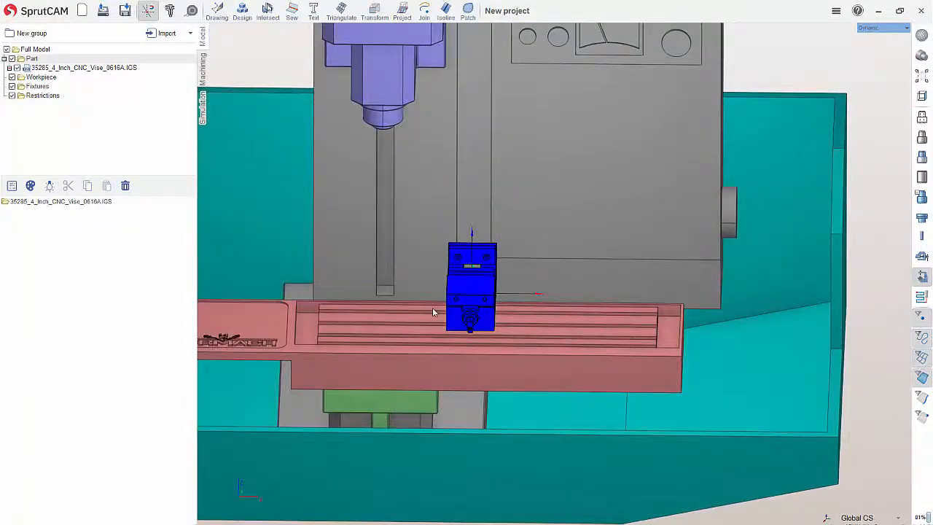
{"action": "scroll", "coordinate": [432, 307], "scroll_direction": "down", "scroll_amount": 2}
{"action": "left_click", "coordinate": [204, 68]}
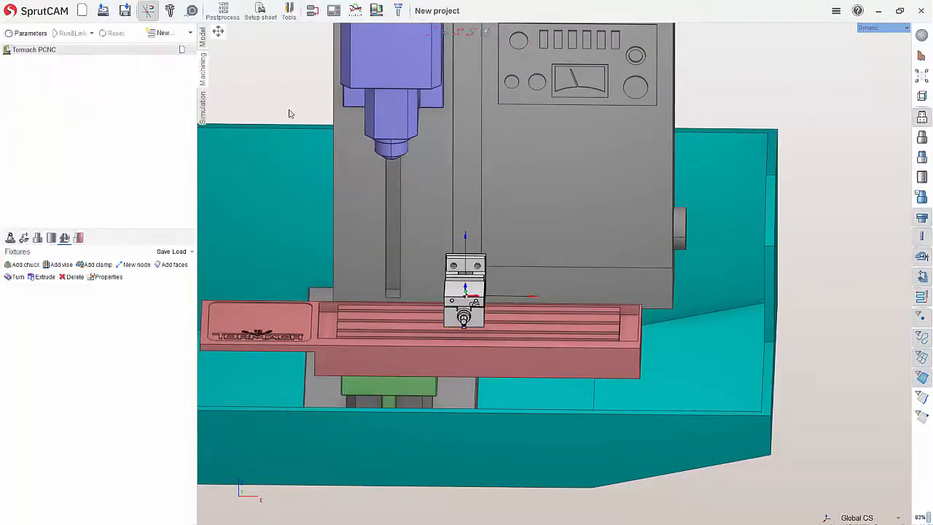
{"action": "middle_click_drag", "start_coordinate": [481, 241], "coordinate": [539, 390]}
{"action": "scroll", "coordinate": [506, 246], "scroll_direction": "up", "scroll_amount": 3}
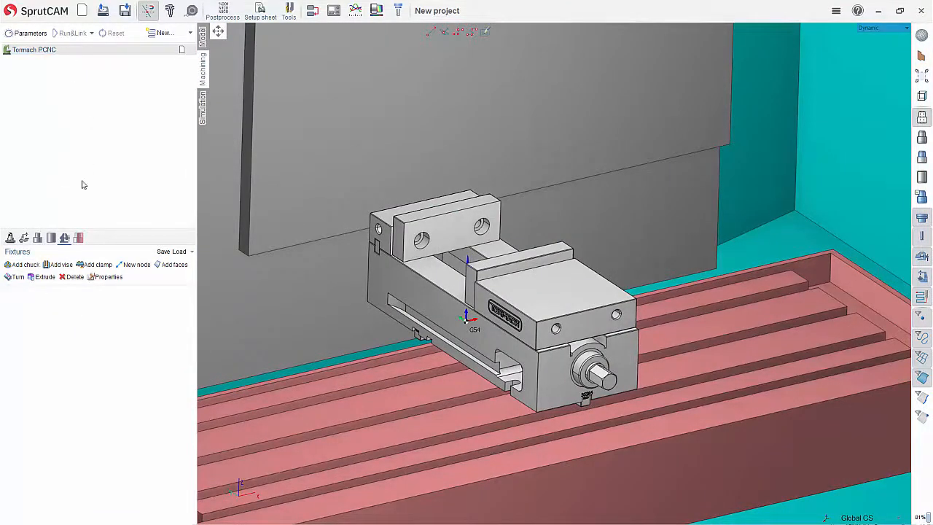
{"action": "left_click", "coordinate": [58, 265]}
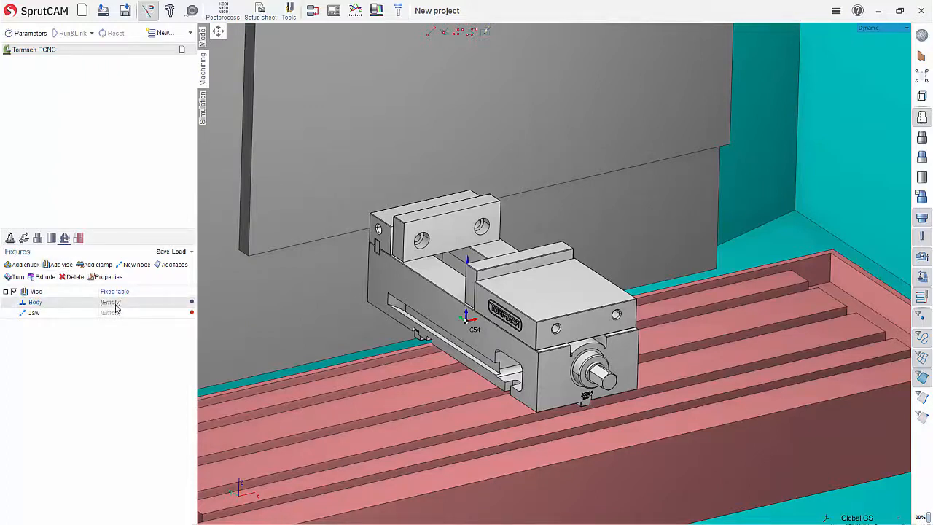
{"action": "double_click", "coordinate": [115, 304]}
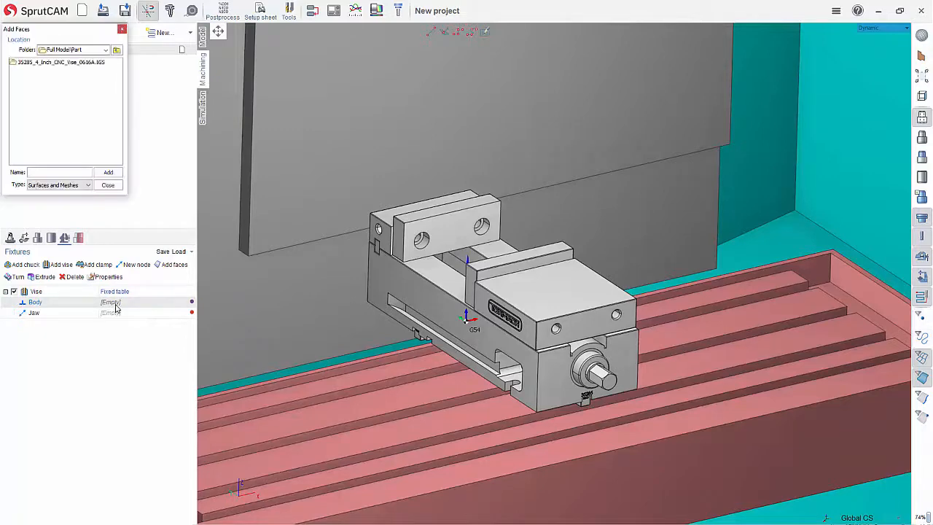
{"action": "double_click", "coordinate": [60, 64]}
Step: Examine which vise component each level from Level6 to Level18 contains
{"action": "left_click", "coordinate": [29, 79]}
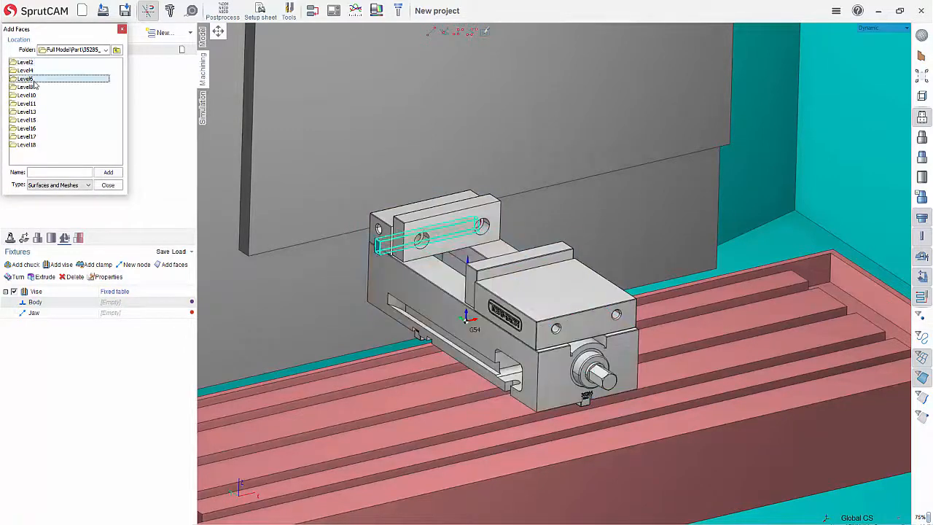
{"action": "left_click", "coordinate": [30, 86]}
{"action": "left_click", "coordinate": [32, 95]}
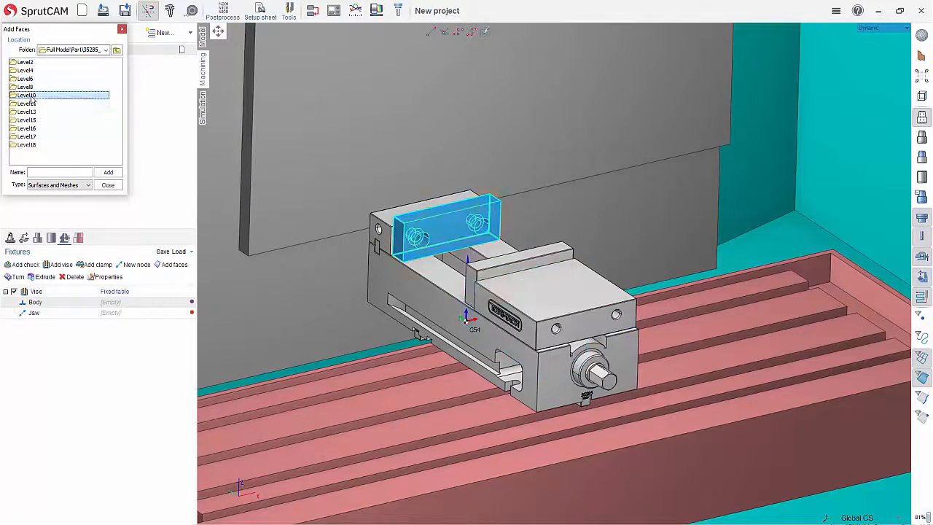
{"action": "left_click", "coordinate": [32, 104]}
{"action": "left_click", "coordinate": [32, 112]}
{"action": "left_click", "coordinate": [32, 120]}
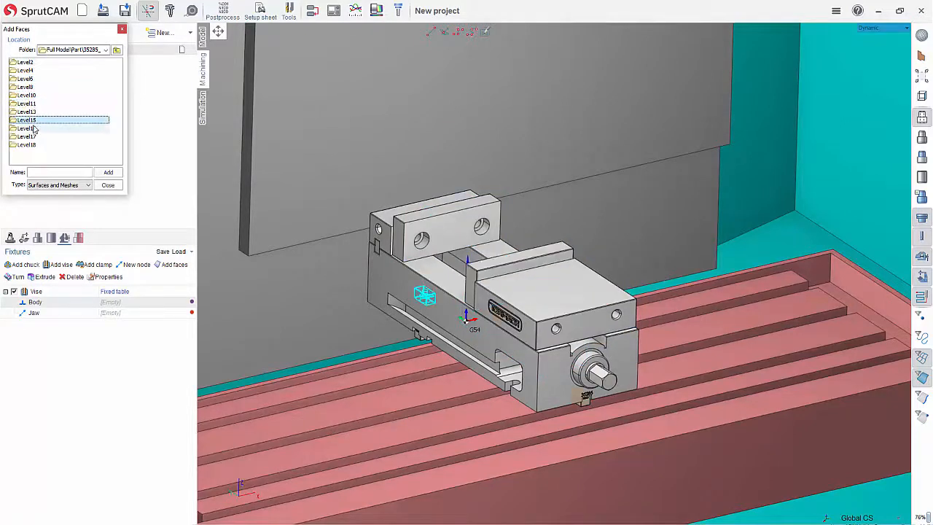
{"action": "left_click", "coordinate": [32, 129]}
{"action": "left_click", "coordinate": [33, 136]}
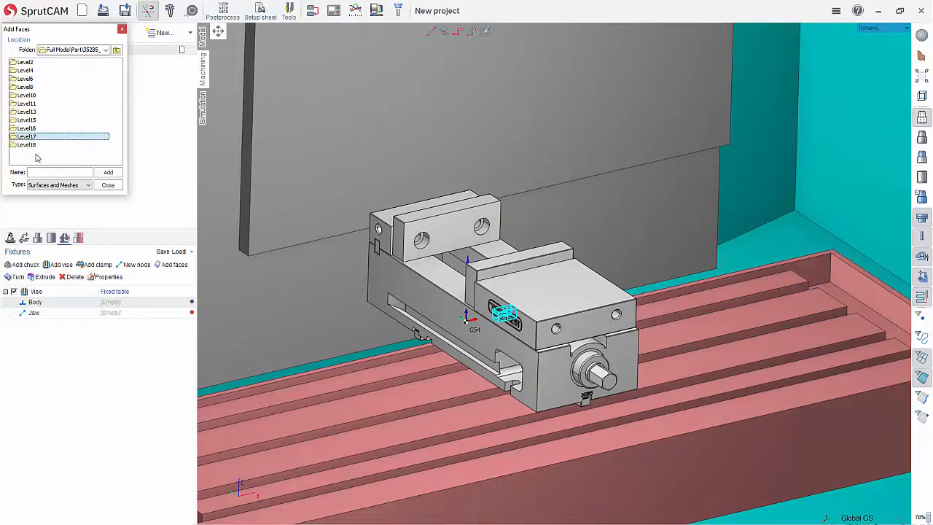
{"action": "left_click", "coordinate": [33, 145]}
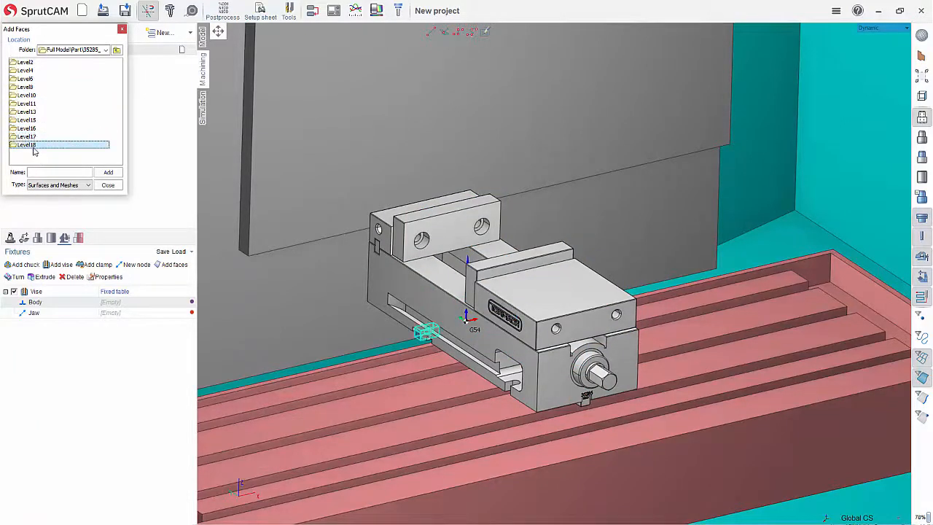
Step: Assign Level2, Level4, Level6, Level10, Level13, Level15, Level16, Level17 and Level18 of the vise model to the fixture's Body
{"action": "left_click", "coordinate": [26, 62]}
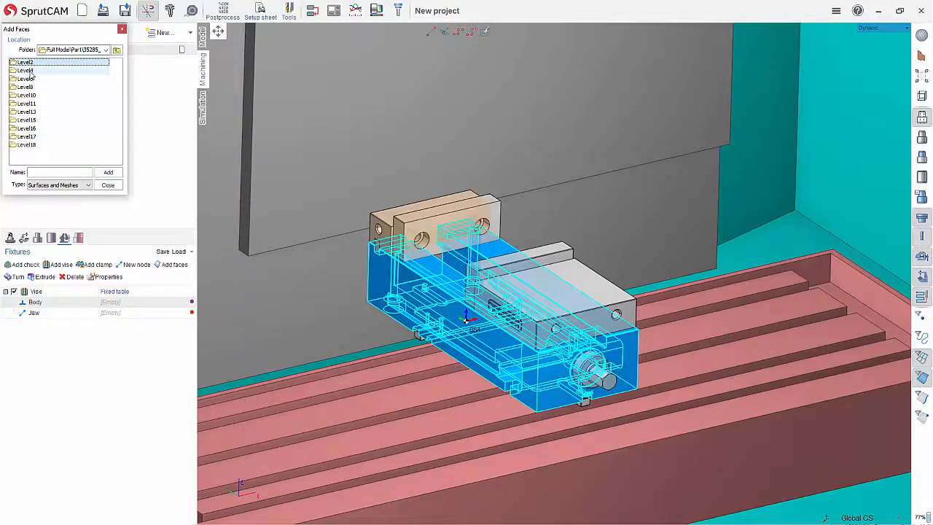
{"action": "left_click", "coordinate": [31, 72]}
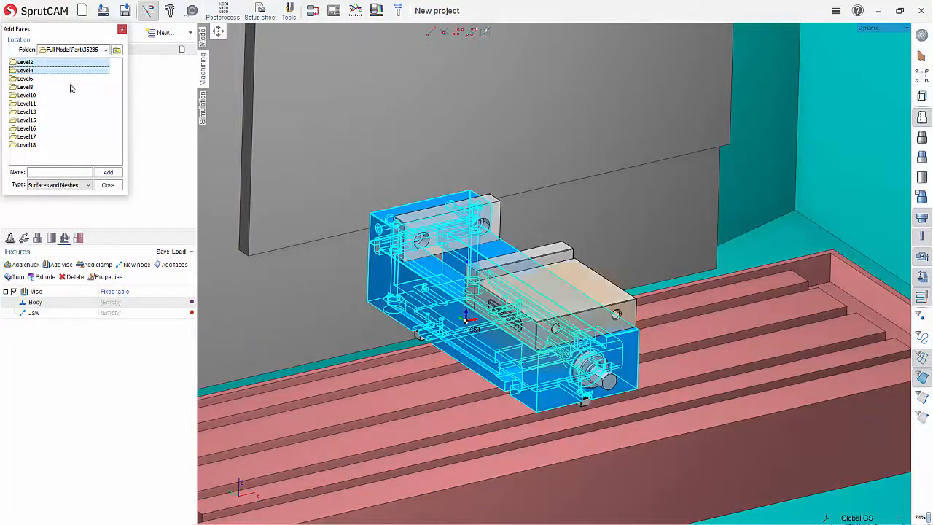
{"action": "left_click", "coordinate": [33, 80], "text": "ctrl"}
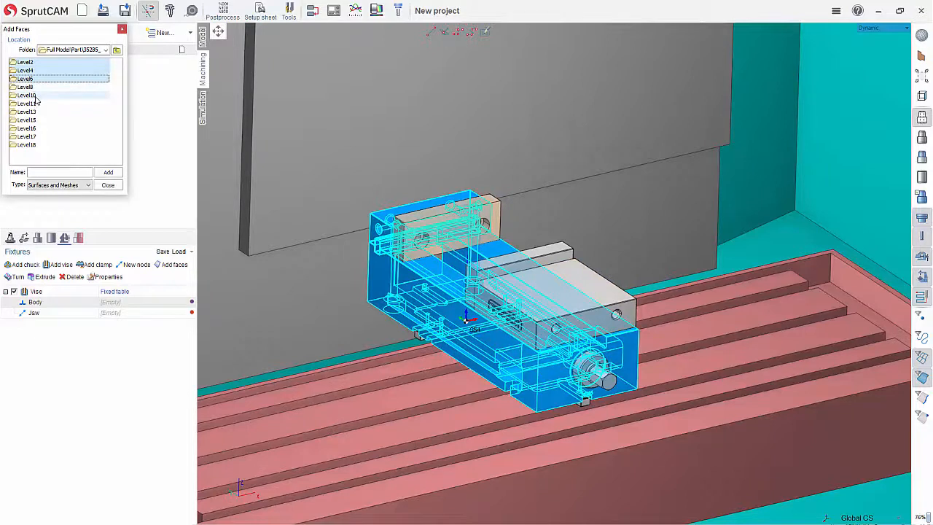
{"action": "left_click", "coordinate": [33, 96], "text": "ctrl"}
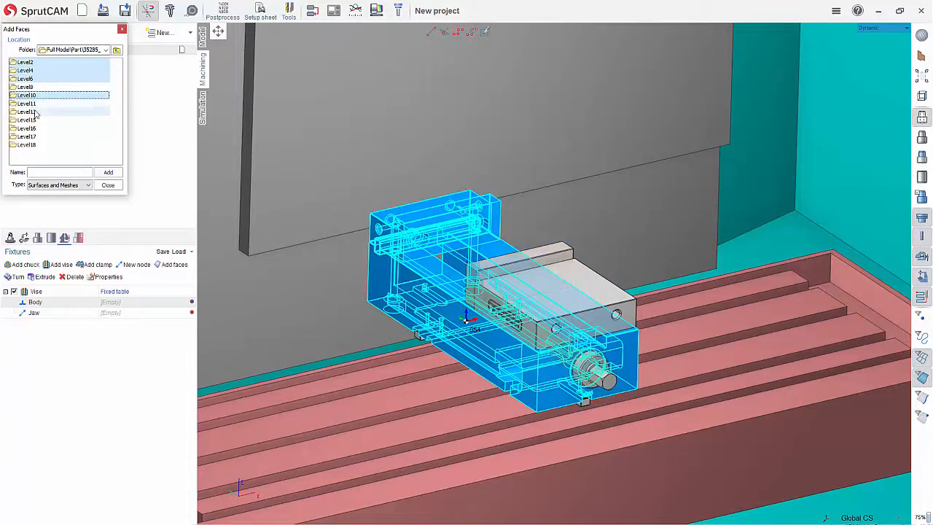
{"action": "left_click", "coordinate": [29, 112], "text": "ctrl"}
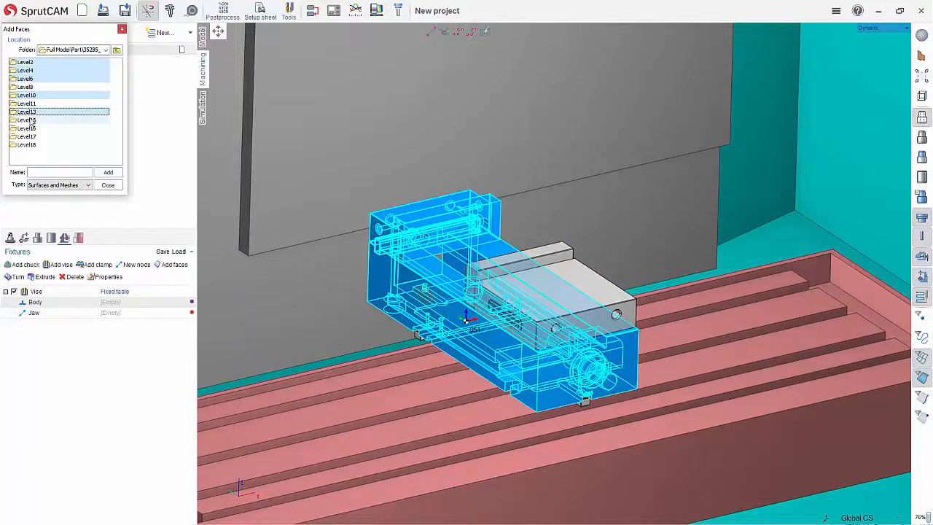
{"action": "left_click", "coordinate": [29, 120], "text": "ctrl"}
{"action": "left_click", "coordinate": [29, 129], "text": "ctrl"}
{"action": "left_click", "coordinate": [32, 137], "text": "ctrl"}
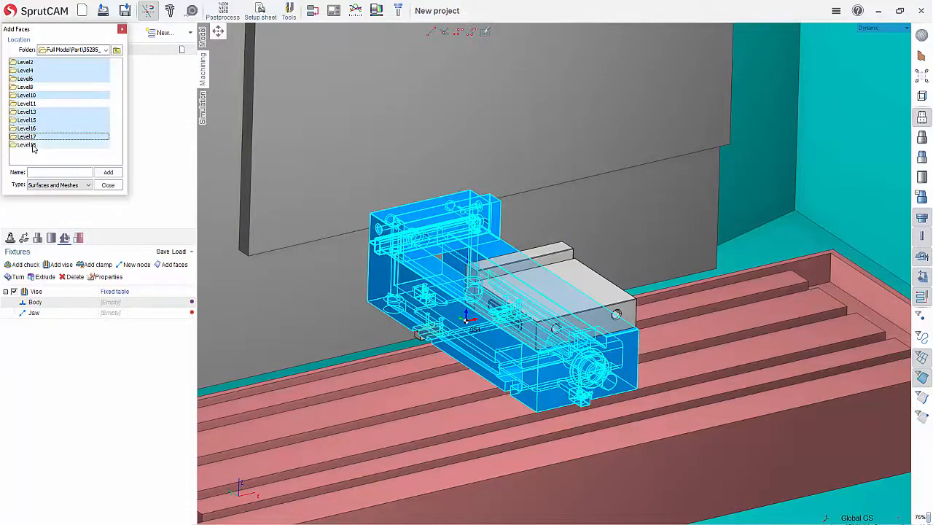
{"action": "left_click", "coordinate": [33, 145], "text": "ctrl"}
{"action": "middle_click_drag", "start_coordinate": [626, 226], "coordinate": [609, 196]}
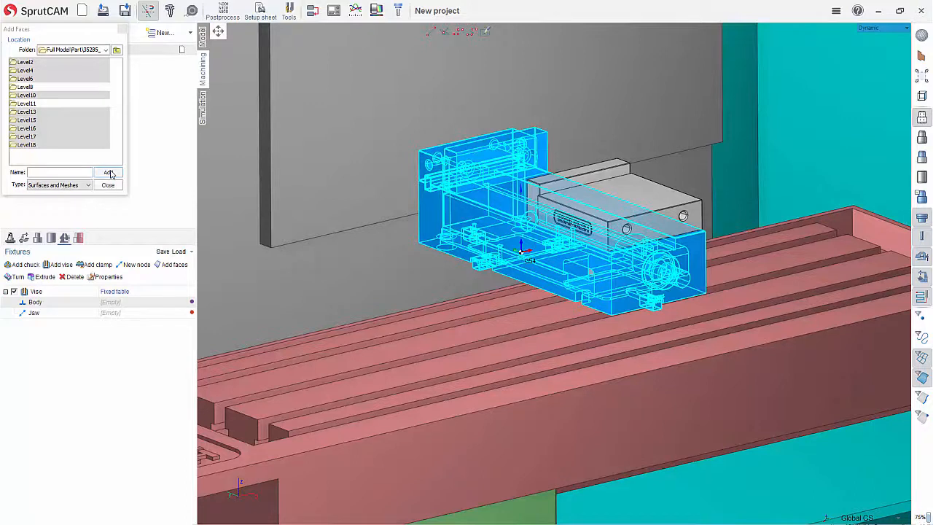
{"action": "left_click", "coordinate": [108, 173]}
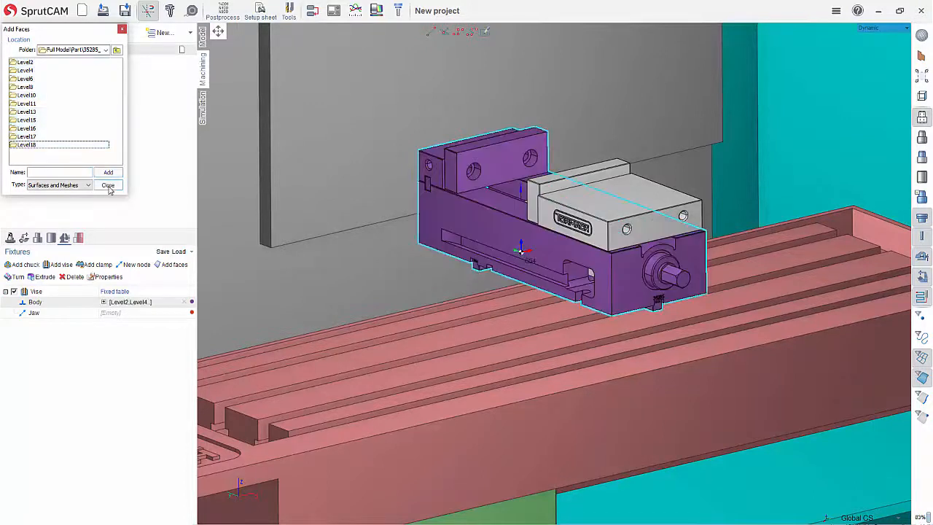
Step: Finish the Body face selection and assign Level8 and Level11 of the vise model to the fixture's Jaw
{"action": "left_click", "coordinate": [108, 186]}
{"action": "left_click", "coordinate": [118, 313]}
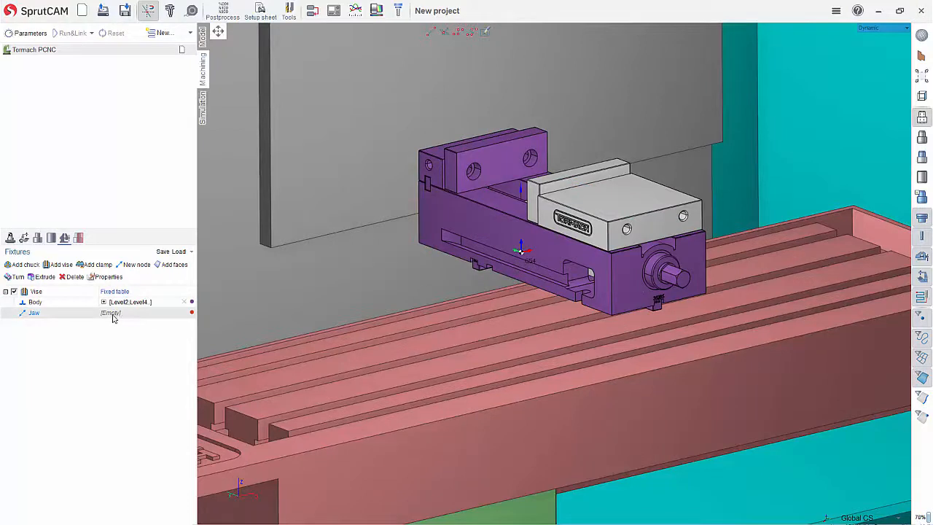
{"action": "left_click", "coordinate": [113, 314]}
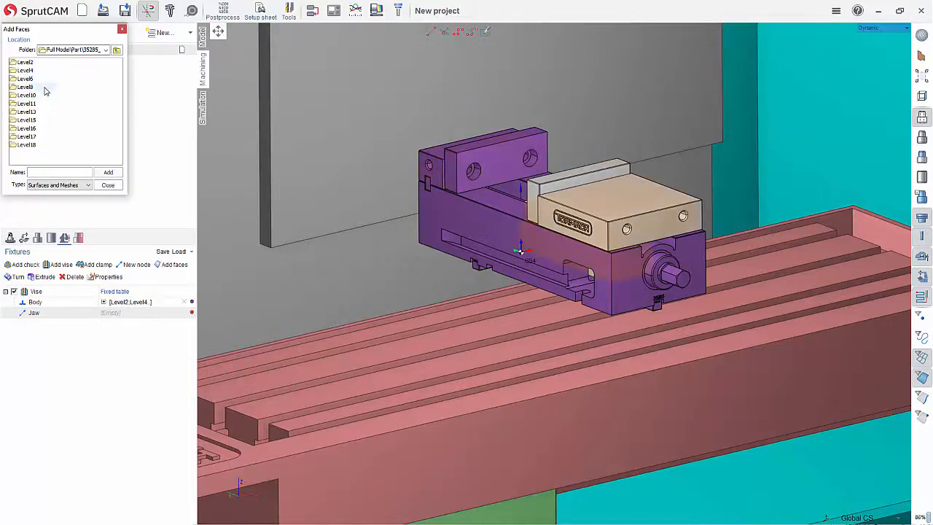
{"action": "left_click", "coordinate": [45, 91]}
{"action": "mouse_move", "coordinate": [357, 150]}
{"action": "middle_mouse_down"}
{"action": "mouse_move", "coordinate": [387, 152]}
{"action": "mouse_move", "coordinate": [358, 155]}
{"action": "middle_mouse_up"}
{"action": "left_click", "coordinate": [615, 203]}
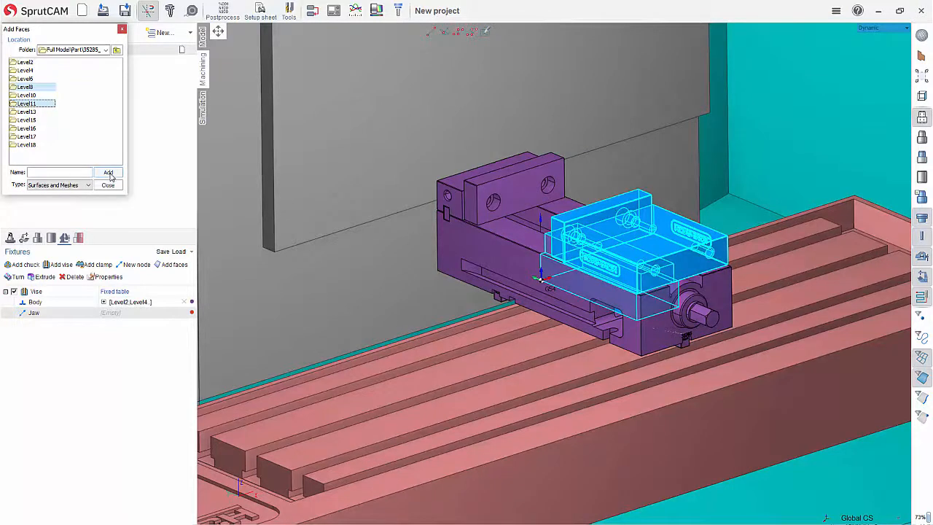
{"action": "left_click", "coordinate": [108, 173]}
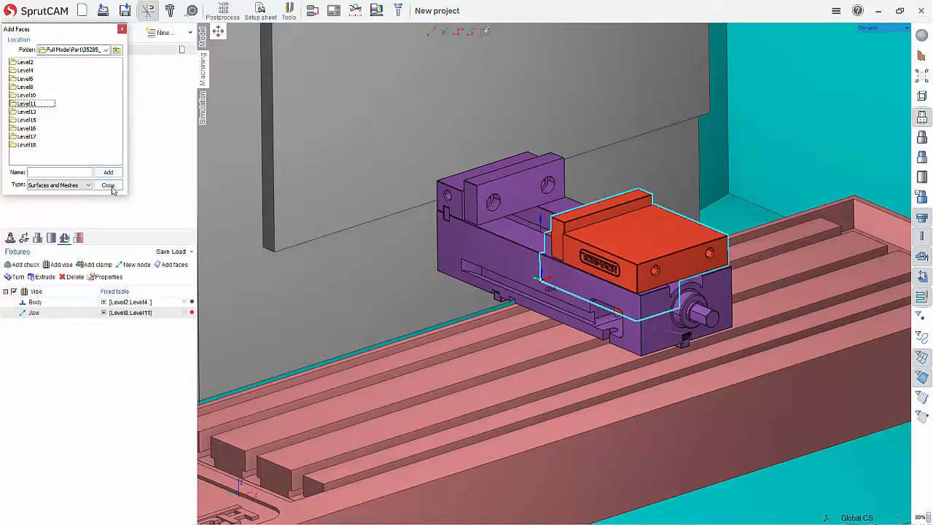
{"action": "left_click", "coordinate": [110, 187]}
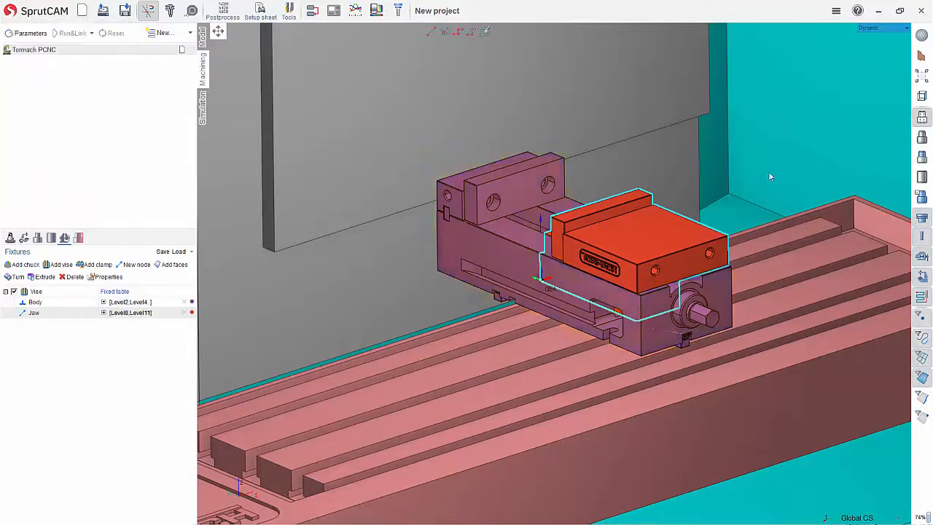
Step: Hide the imported source model, leaving the vise fixture displayed on the machine table
{"action": "middle_click_drag", "start_coordinate": [704, 237], "coordinate": [672, 242]}
{"action": "left_click_drag", "start_coordinate": [672, 241], "coordinate": [697, 277]}
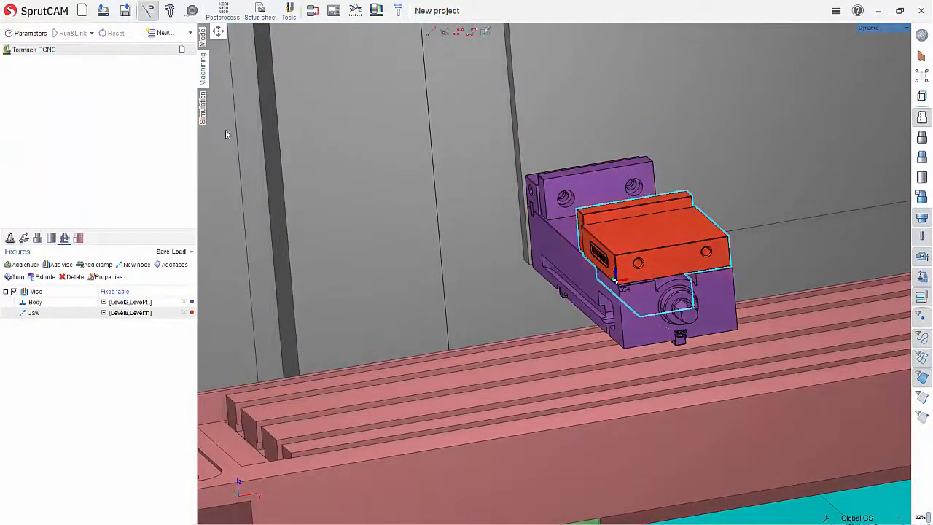
{"action": "left_click", "coordinate": [924, 122]}
{"action": "middle_click_drag", "start_coordinate": [822, 161], "coordinate": [709, 258]}
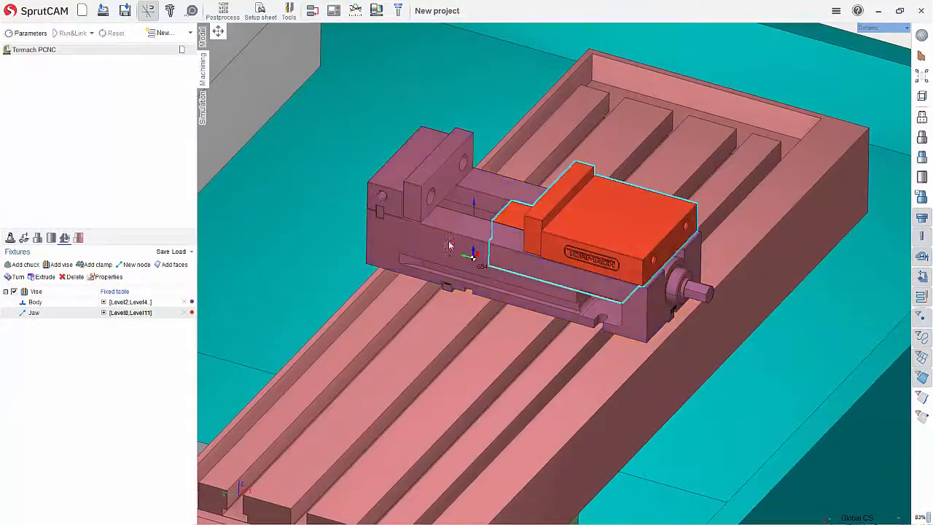
Step: Select the whole vise fixture and move it about -7.1 along the X axis of the table
{"action": "left_click", "coordinate": [39, 292]}
{"action": "middle_click_drag", "start_coordinate": [323, 308], "coordinate": [251, 303]}
{"action": "scroll", "coordinate": [602, 318], "scroll_direction": "down", "scroll_amount": 5}
{"action": "scroll", "coordinate": [473, 296], "scroll_direction": "down", "scroll_amount": 3}
{"action": "scroll", "coordinate": [574, 314], "scroll_direction": "up", "scroll_amount": 6}
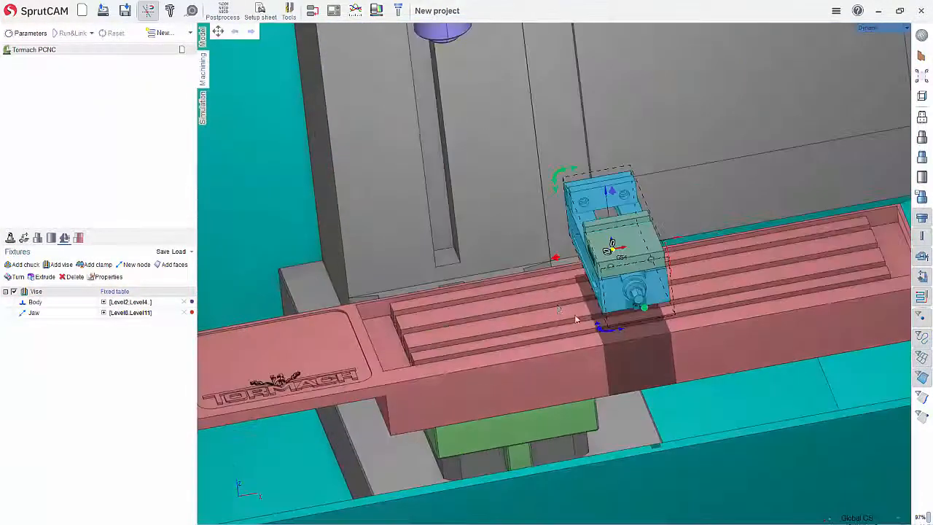
{"action": "left_click_drag", "start_coordinate": [490, 247], "coordinate": [393, 272]}
{"action": "middle_click_drag", "start_coordinate": [565, 256], "coordinate": [446, 209]}
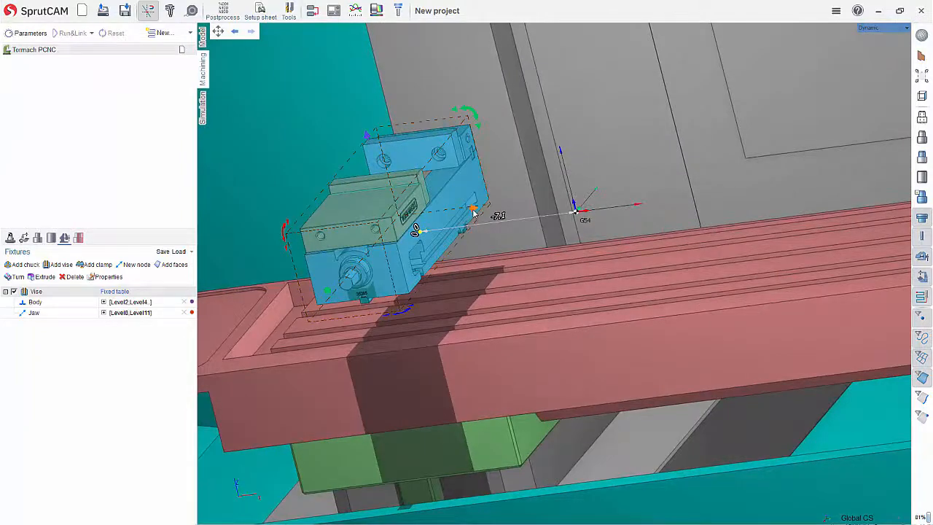
{"action": "middle_click_drag", "start_coordinate": [414, 229], "coordinate": [373, 211]}
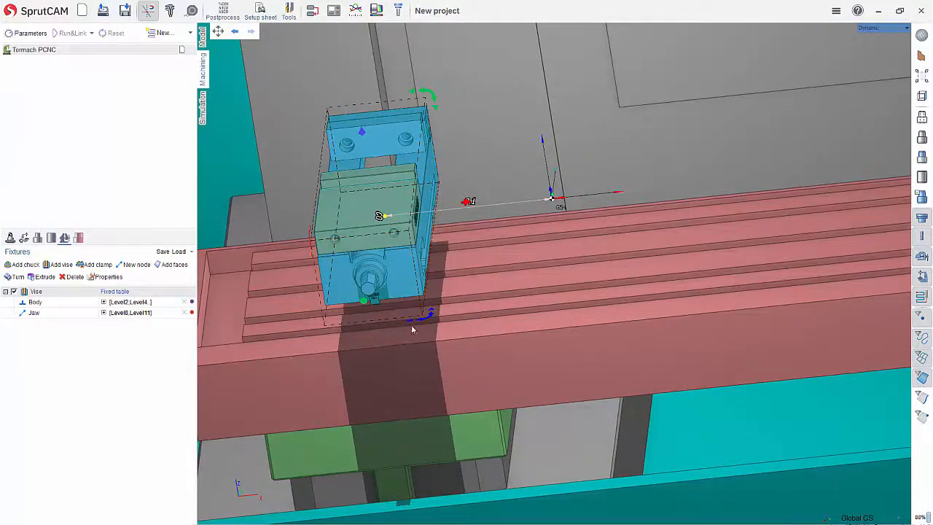
{"action": "middle_click_drag", "start_coordinate": [451, 262], "coordinate": [422, 250]}
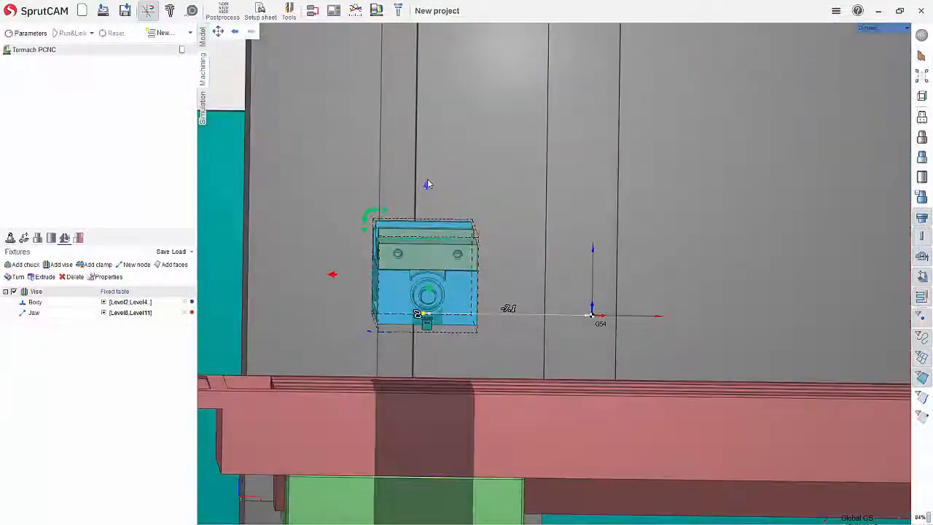
Step: Lower the vise fixture along the Z axis until its base sits on the machine table
{"action": "left_click_drag", "start_coordinate": [427, 187], "coordinate": [422, 259]}
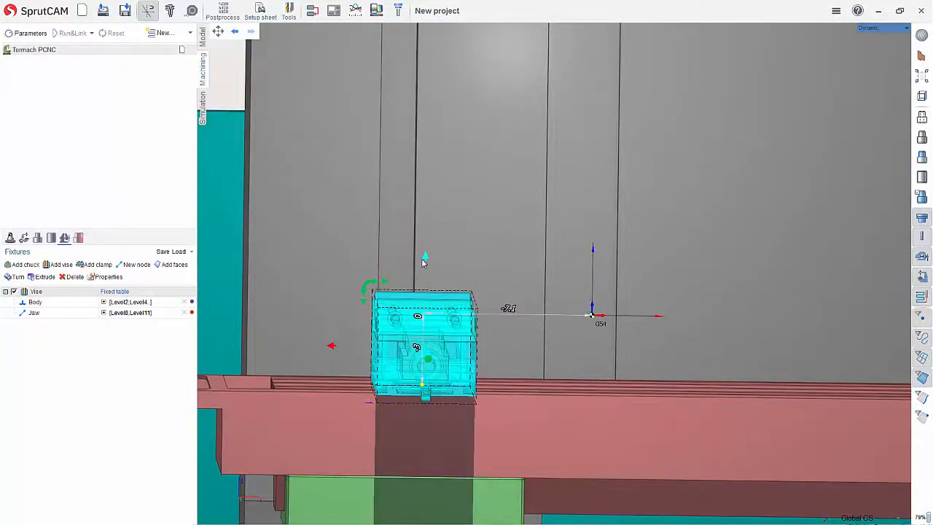
{"action": "middle_click_drag", "start_coordinate": [422, 258], "coordinate": [524, 354]}
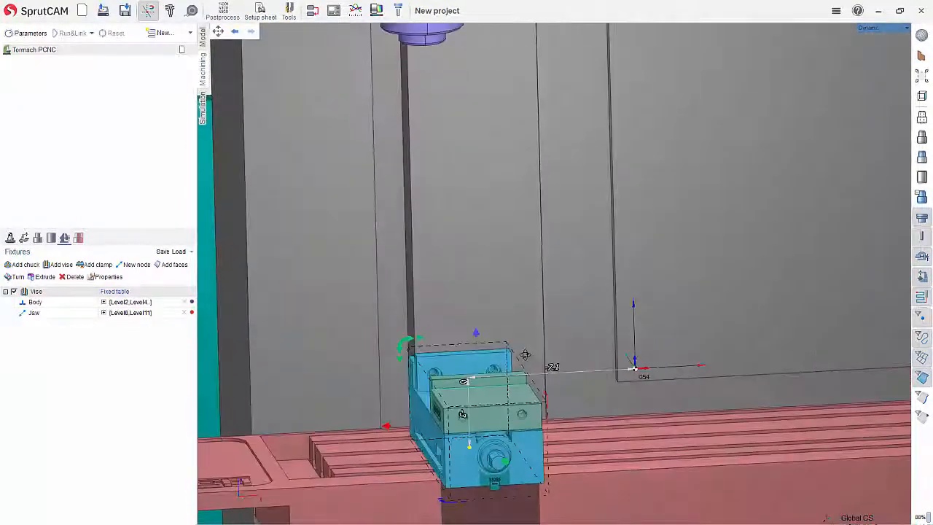
{"action": "middle_click_drag", "start_coordinate": [506, 406], "coordinate": [490, 446]}
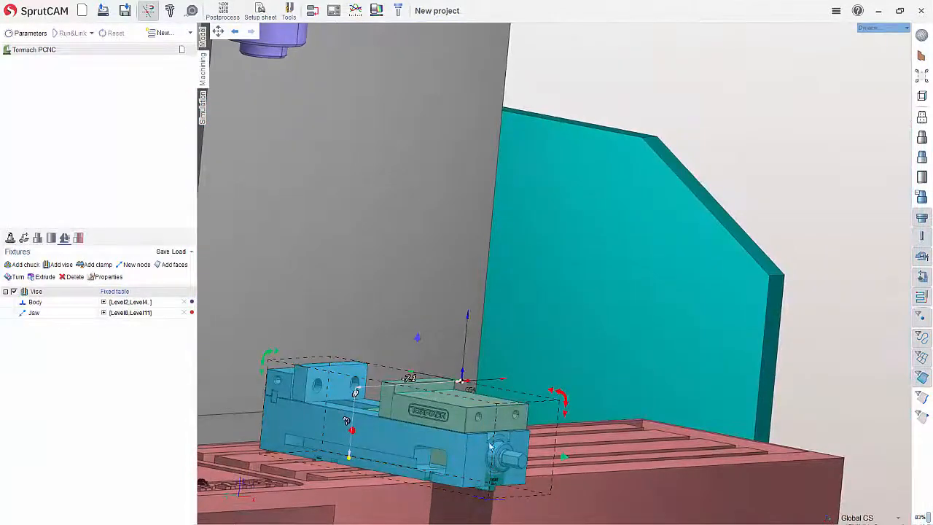
{"action": "mouse_move", "coordinate": [417, 338]}
{"action": "left_mouse_down"}
{"action": "mouse_move", "coordinate": [410, 433]}
{"action": "mouse_move", "coordinate": [422, 298]}
{"action": "mouse_move", "coordinate": [420, 338]}
{"action": "left_mouse_up"}
Step: Shift the vise fixture slightly along the Y axis toward the machine column
{"action": "middle_click_drag", "start_coordinate": [558, 431], "coordinate": [525, 426]}
{"action": "scroll", "coordinate": [499, 395], "scroll_direction": "down", "scroll_amount": 4}
{"action": "middle_click_drag", "start_coordinate": [499, 395], "coordinate": [548, 387]}
{"action": "scroll", "coordinate": [532, 386], "scroll_direction": "down", "scroll_amount": 5}
{"action": "scroll", "coordinate": [481, 397], "scroll_direction": "up", "scroll_amount": 5}
{"action": "scroll", "coordinate": [548, 387], "scroll_direction": "up", "scroll_amount": 3}
{"action": "left_click_drag", "start_coordinate": [648, 414], "coordinate": [636, 393]}
{"action": "middle_click_drag", "start_coordinate": [543, 238], "coordinate": [444, 260]}
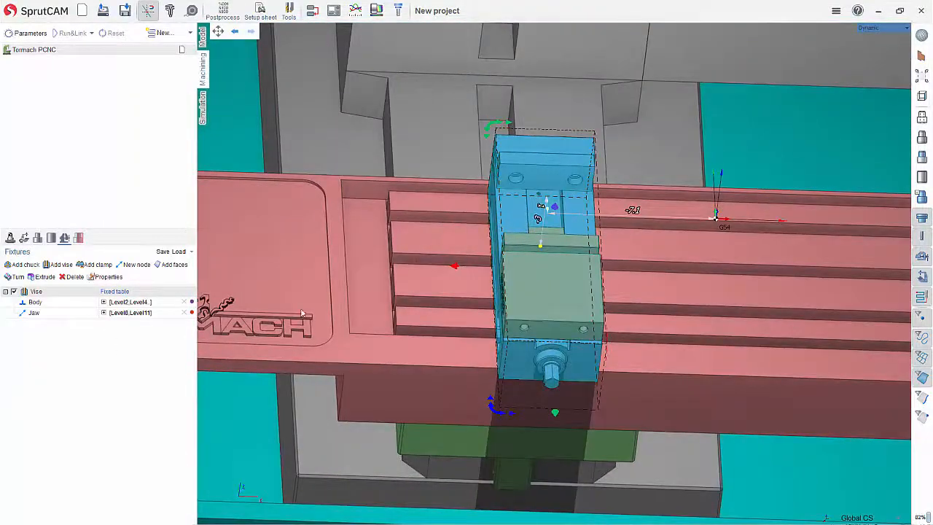
{"action": "left_click", "coordinate": [121, 317]}
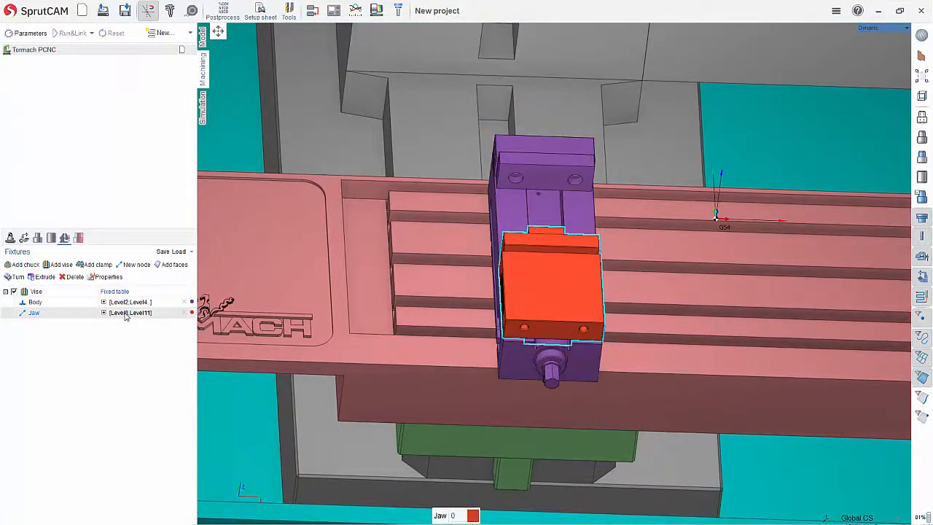
{"action": "double_click", "coordinate": [125, 316]}
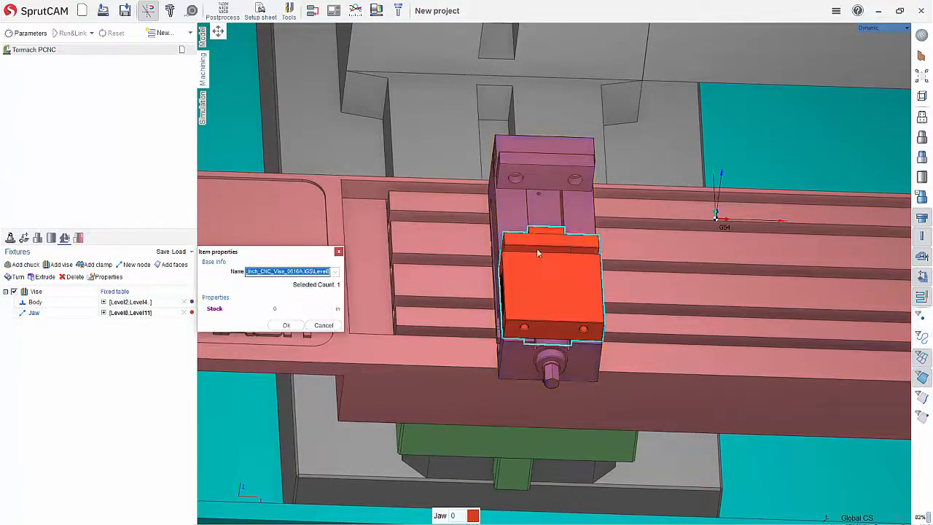
{"action": "left_click", "coordinate": [323, 325]}
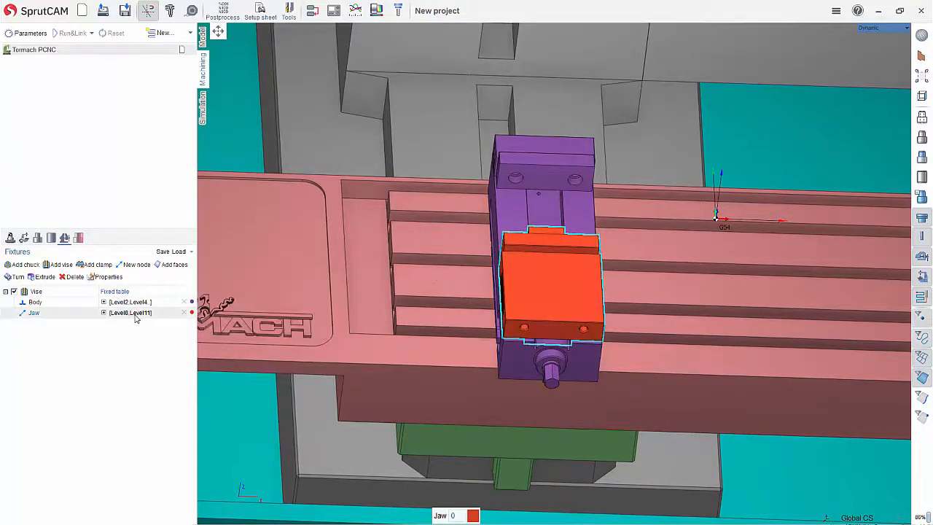
Step: Open the Jaw's properties, try sliding it toward the fixed jaw, and set its maximum travel to 4
{"action": "double_click", "coordinate": [40, 314]}
{"action": "right_click_drag", "start_coordinate": [473, 271], "coordinate": [456, 233]}
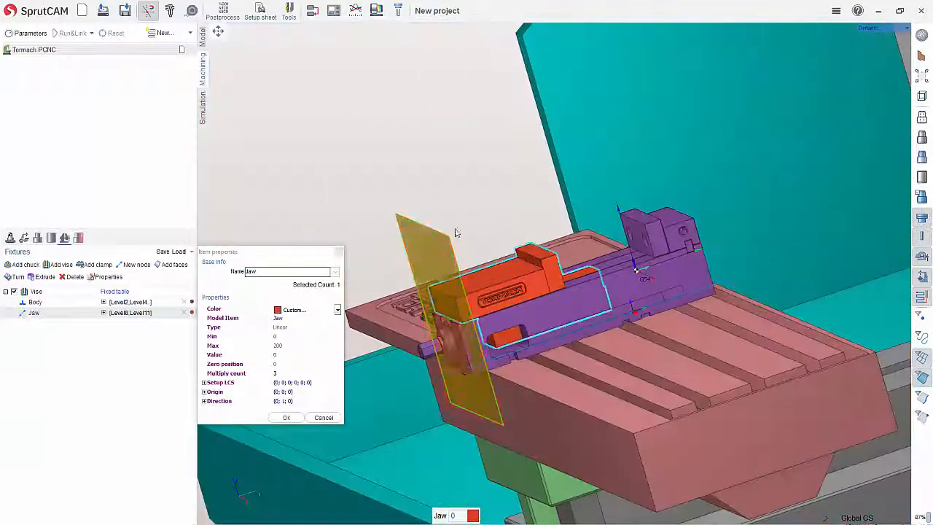
{"action": "left_click_drag", "start_coordinate": [455, 232], "coordinate": [612, 260]}
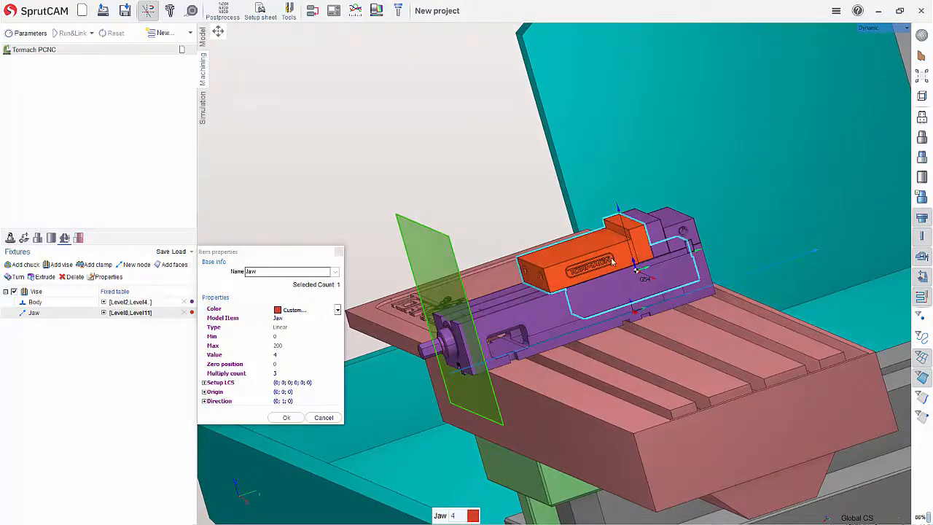
{"action": "scroll", "coordinate": [660, 237], "scroll_direction": "up", "scroll_amount": 5}
{"action": "middle_click_drag", "start_coordinate": [642, 233], "coordinate": [639, 234]}
{"action": "left_click_drag", "start_coordinate": [590, 236], "coordinate": [536, 265]}
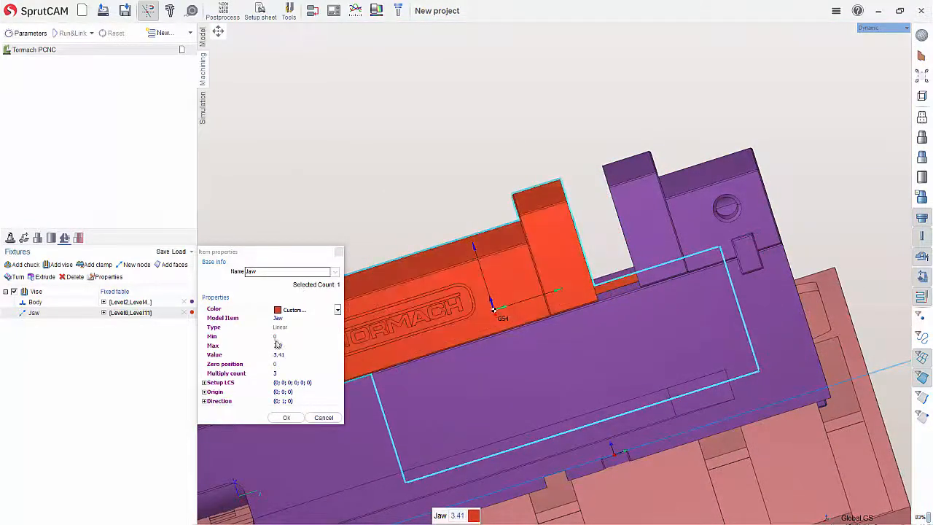
{"action": "left_click", "coordinate": [284, 346]}
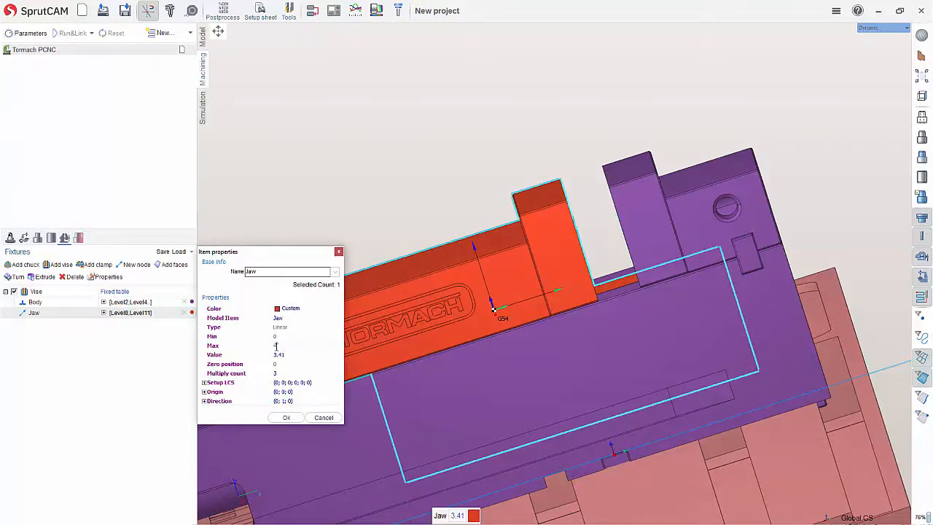
{"action": "key", "text": "Return"}
Step: Slide the jaw to its 4 limit and examine how it meets the fixed jaw
{"action": "left_click_drag", "start_coordinate": [536, 247], "coordinate": [609, 239]}
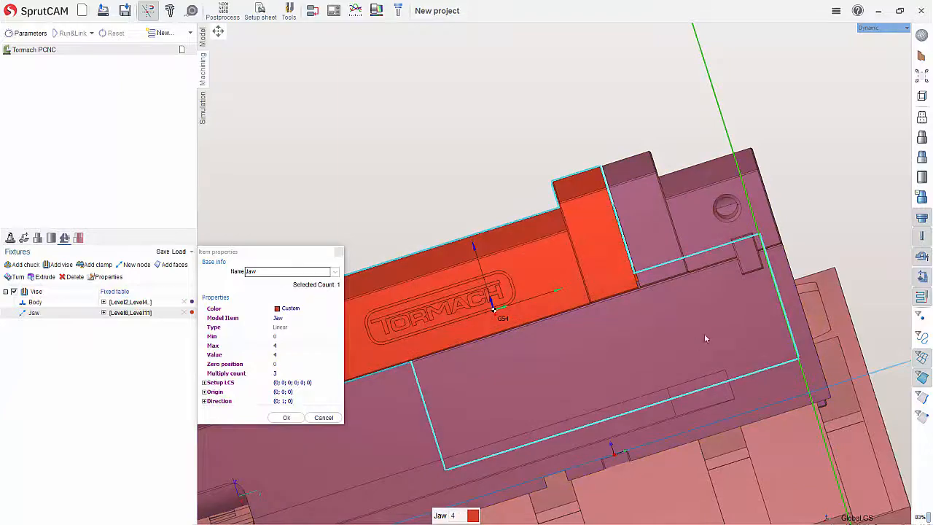
{"action": "middle_click_drag", "start_coordinate": [705, 336], "coordinate": [928, 285]}
{"action": "scroll", "coordinate": [787, 299], "scroll_direction": "down", "scroll_amount": 10}
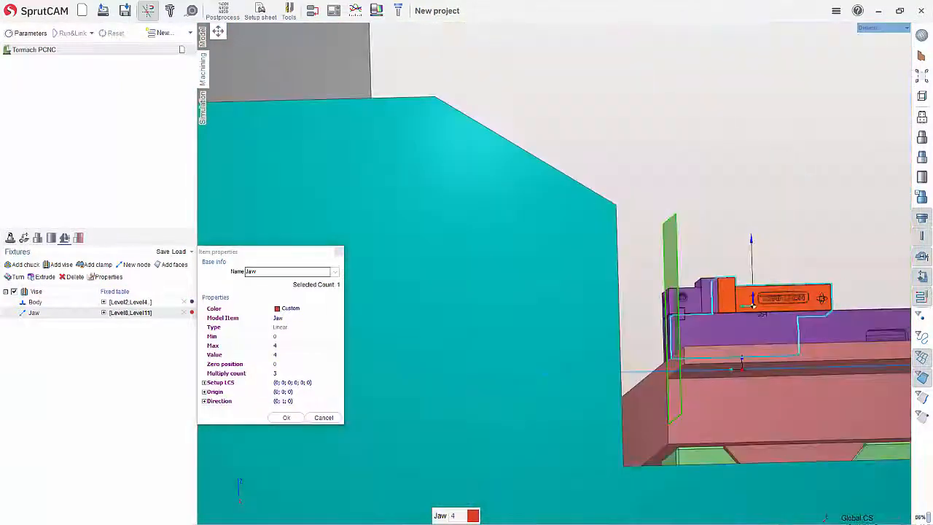
{"action": "scroll", "coordinate": [787, 299], "scroll_direction": "up", "scroll_amount": 8}
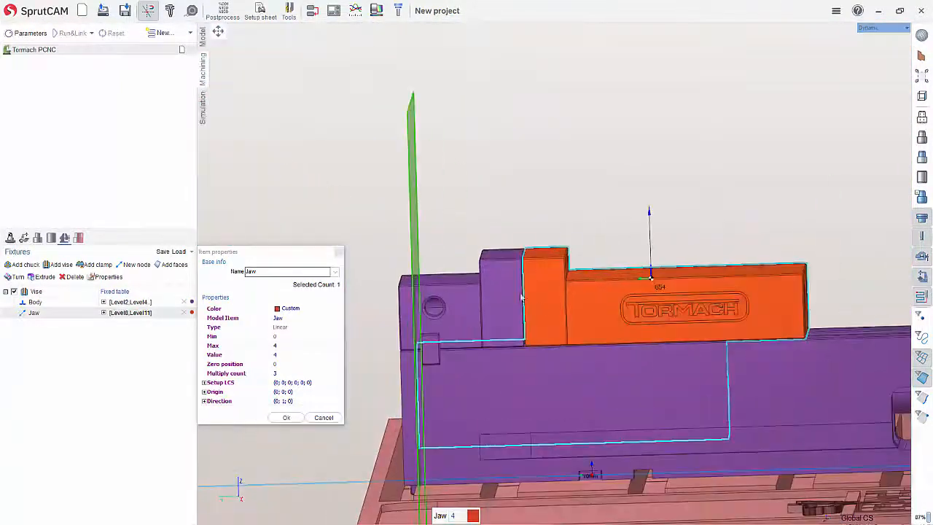
{"action": "middle_click_drag", "start_coordinate": [462, 338], "coordinate": [477, 415]}
Step: Slide the jaw back to its fully open position, value 0, and accept the Jaw's properties
{"action": "left_click_drag", "start_coordinate": [581, 272], "coordinate": [904, 257]}
{"action": "middle_click_drag", "start_coordinate": [558, 313], "coordinate": [549, 317]}
{"action": "scroll", "coordinate": [548, 317], "scroll_direction": "down", "scroll_amount": 4}
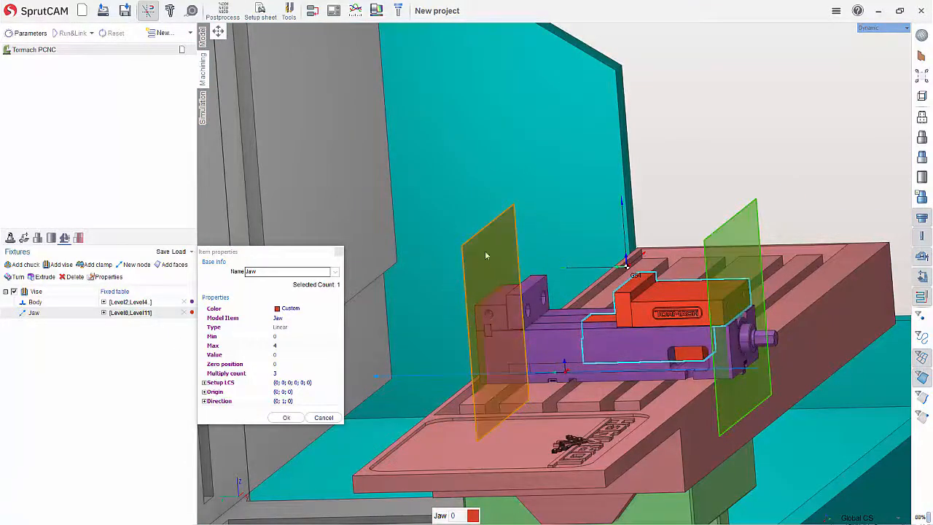
{"action": "middle_click_drag", "start_coordinate": [538, 300], "coordinate": [575, 306]}
{"action": "left_click_drag", "start_coordinate": [815, 313], "coordinate": [923, 294]}
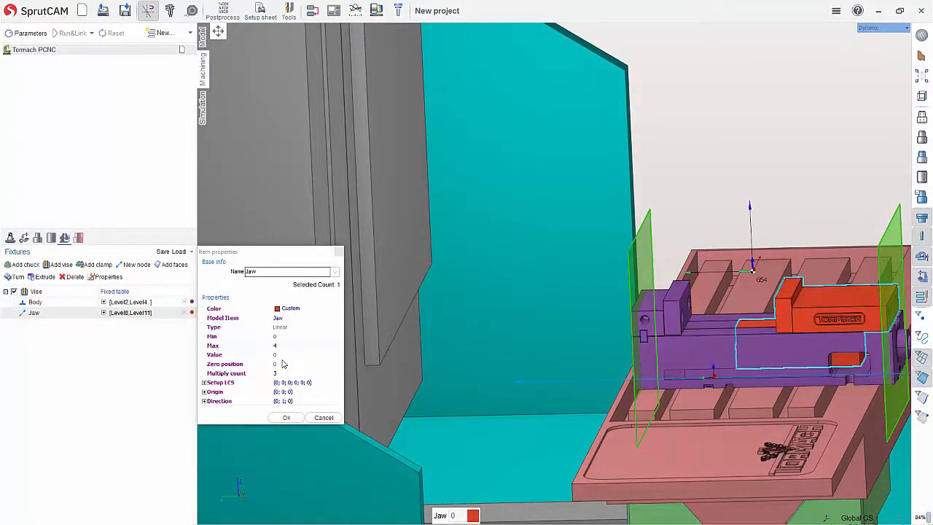
{"action": "left_click", "coordinate": [288, 417]}
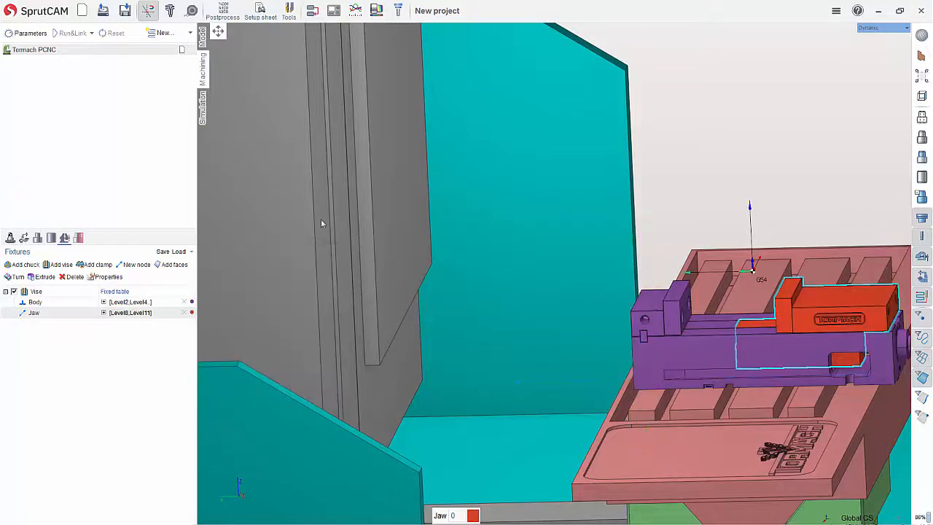
Step: Save the vise fixture as a component named "4 inch CNC Vice (Vertical)" and deselect it
{"action": "right_click", "coordinate": [38, 292]}
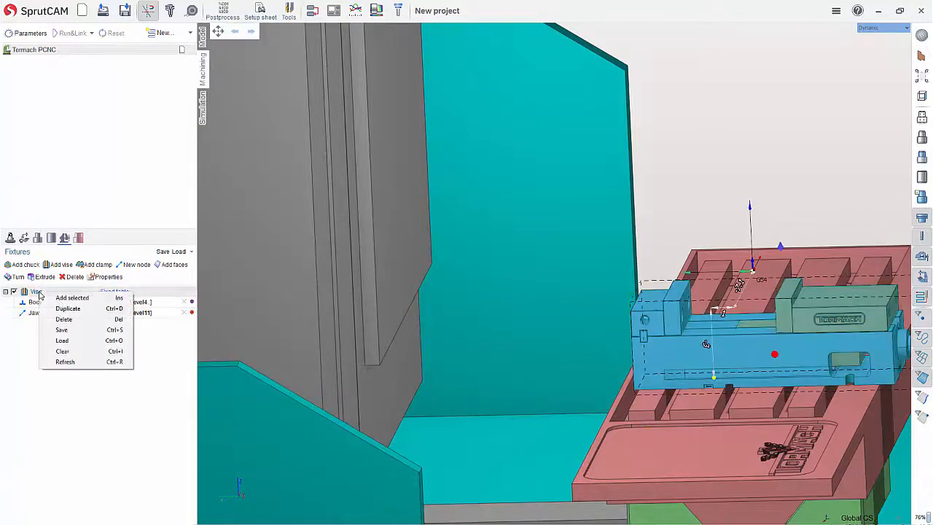
{"action": "left_click", "coordinate": [62, 329]}
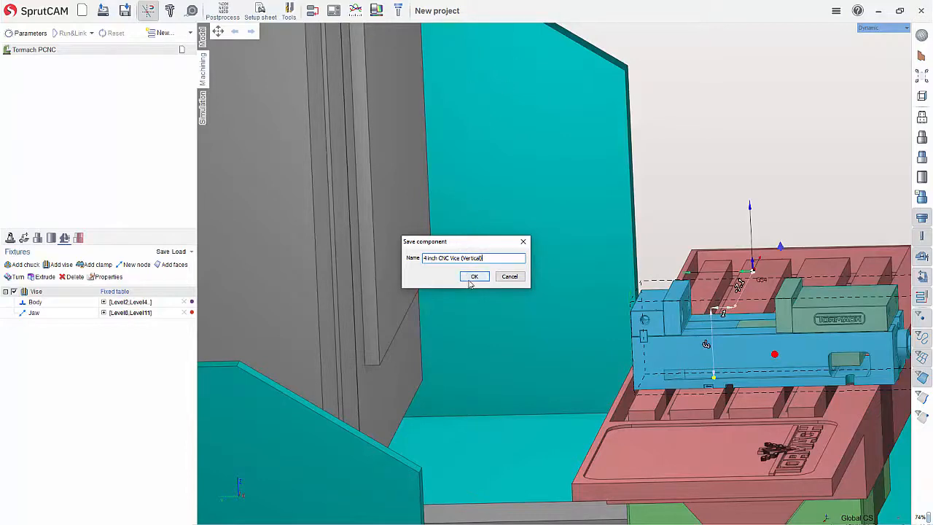
{"action": "left_click", "coordinate": [474, 277]}
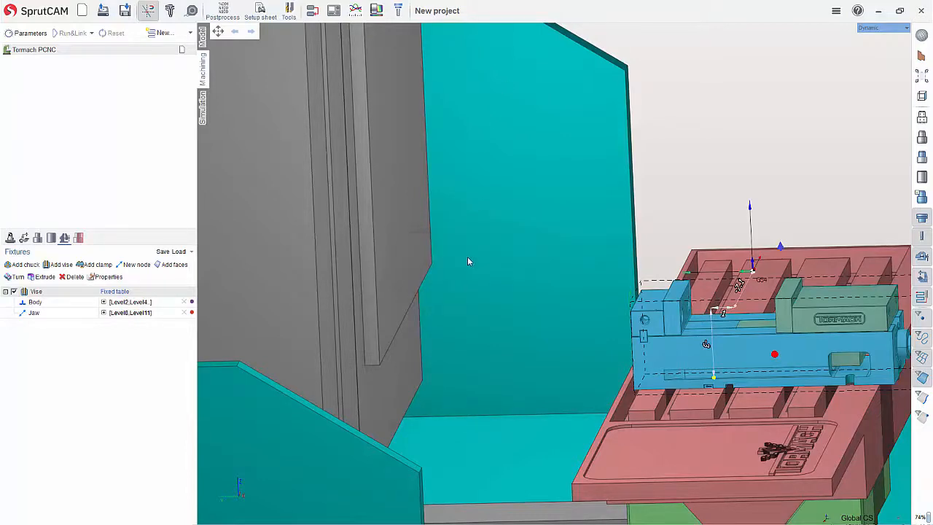
{"action": "left_click", "coordinate": [551, 284]}
Step: Rotate the whole vise a quarter turn onto its side on the machine table and deselect it
{"action": "middle_click_drag", "start_coordinate": [551, 286], "coordinate": [516, 308]}
{"action": "scroll", "coordinate": [587, 272], "scroll_direction": "down", "scroll_amount": 4}
{"action": "scroll", "coordinate": [433, 290], "scroll_direction": "up", "scroll_amount": 5}
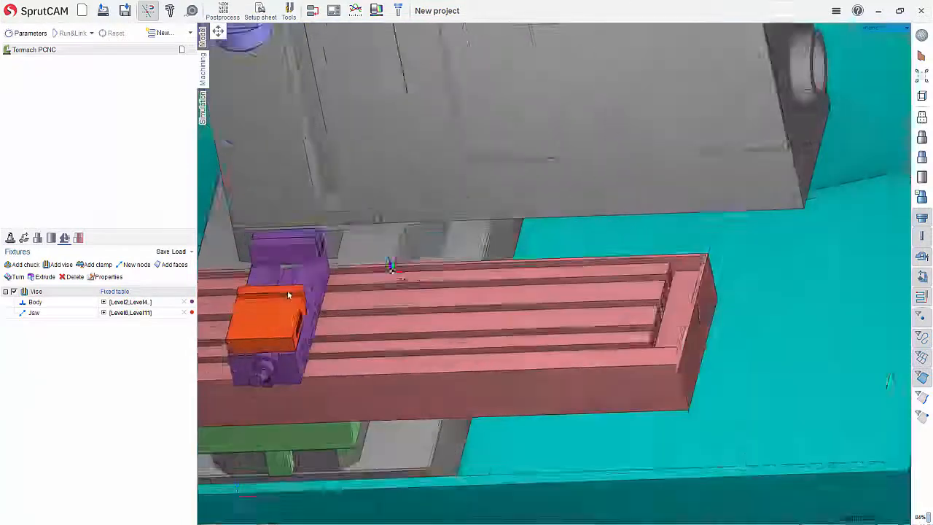
{"action": "scroll", "coordinate": [433, 290], "scroll_direction": "down", "scroll_amount": 4}
{"action": "scroll", "coordinate": [458, 294], "scroll_direction": "up", "scroll_amount": 3}
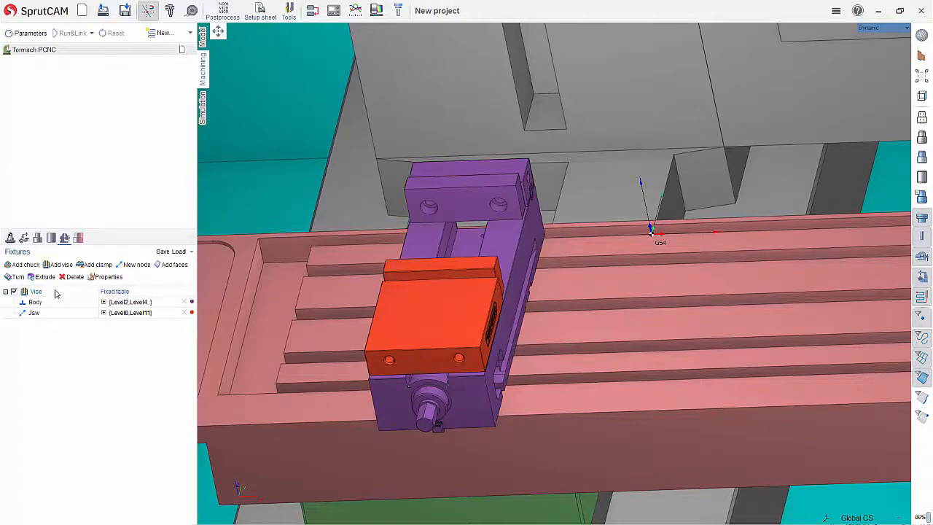
{"action": "middle_click_drag", "start_coordinate": [528, 223], "coordinate": [602, 197]}
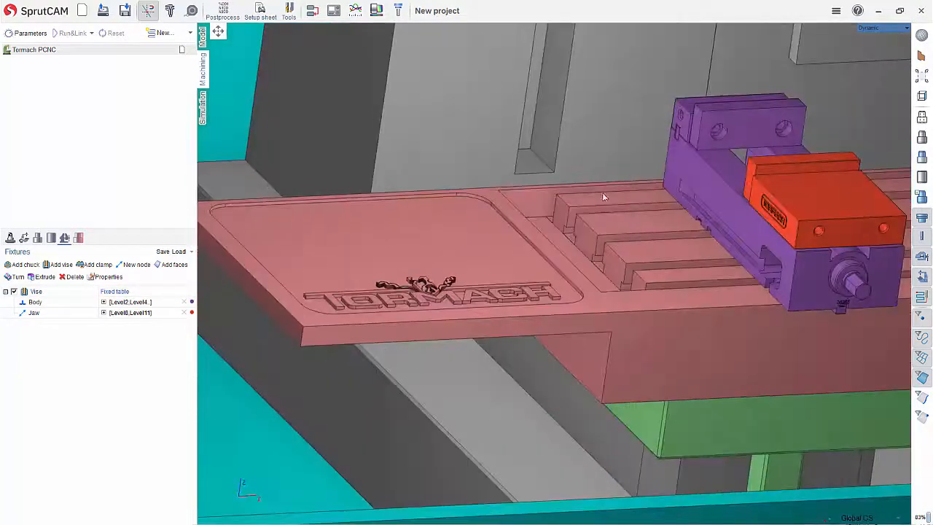
{"action": "left_click", "coordinate": [42, 291]}
{"action": "mouse_move", "coordinate": [444, 241]}
{"action": "middle_mouse_down"}
{"action": "mouse_move", "coordinate": [422, 239]}
{"action": "mouse_move", "coordinate": [435, 245]}
{"action": "middle_mouse_up"}
{"action": "scroll", "coordinate": [449, 169], "scroll_direction": "down", "scroll_amount": 3}
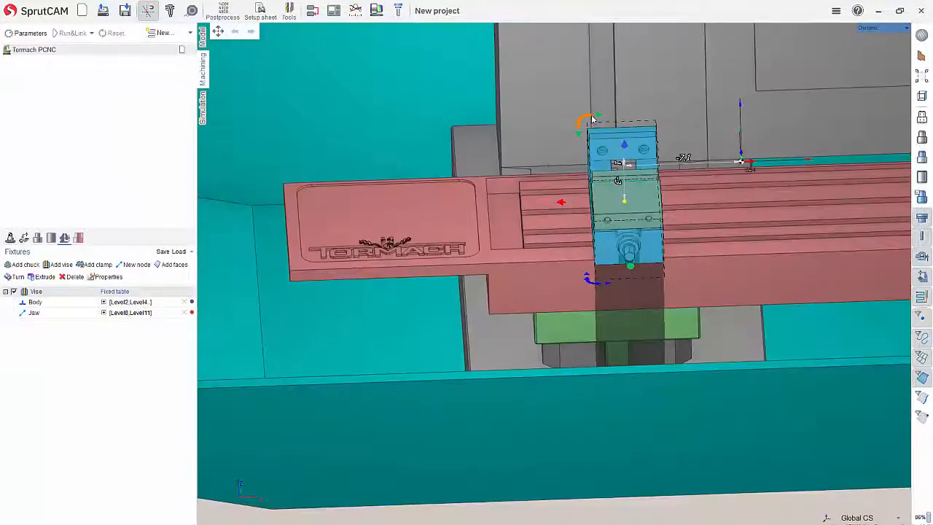
{"action": "left_click_drag", "start_coordinate": [591, 120], "coordinate": [664, 124]}
{"action": "middle_click_drag", "start_coordinate": [684, 166], "coordinate": [691, 137]}
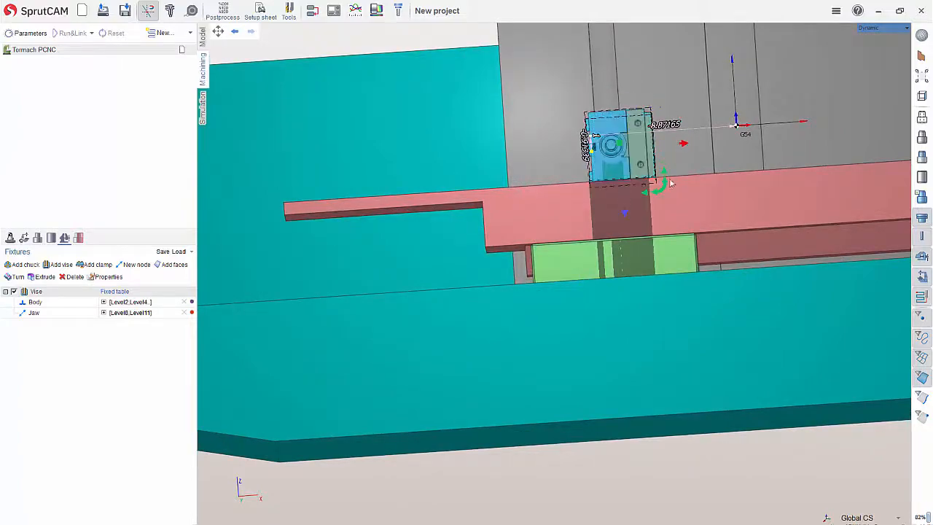
{"action": "middle_click_drag", "start_coordinate": [624, 214], "coordinate": [668, 156]}
{"action": "scroll", "coordinate": [615, 173], "scroll_direction": "up", "scroll_amount": 2}
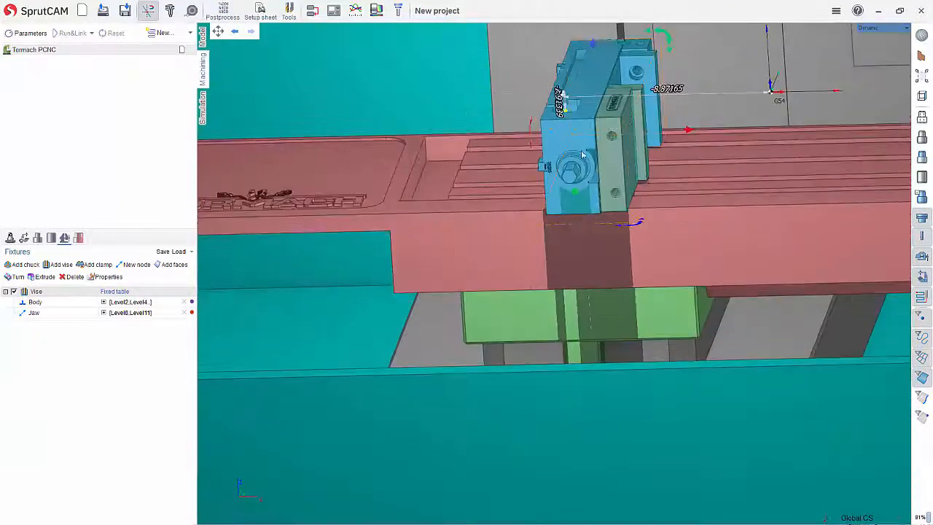
{"action": "left_click", "coordinate": [150, 322]}
{"action": "left_click_drag", "start_coordinate": [631, 134], "coordinate": [568, 160]}
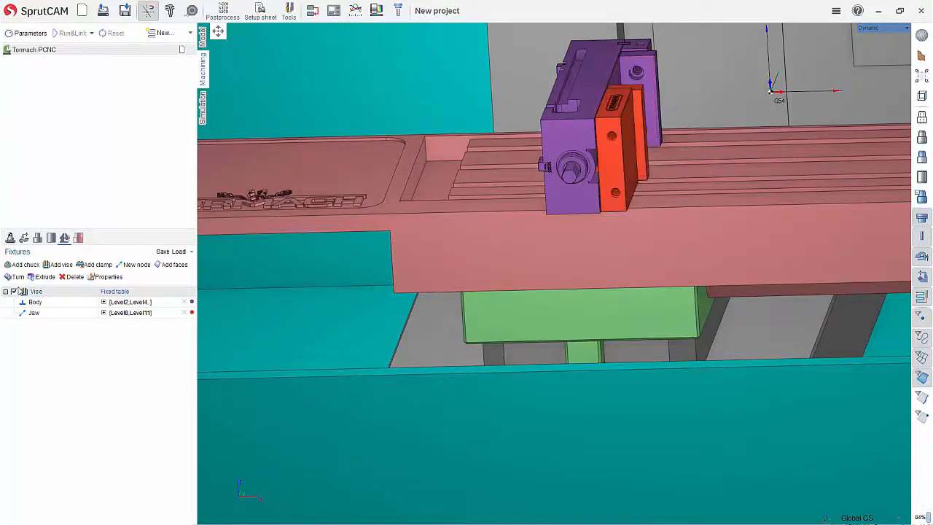
{"action": "right_click", "coordinate": [34, 293]}
{"action": "left_click", "coordinate": [283, 239]}
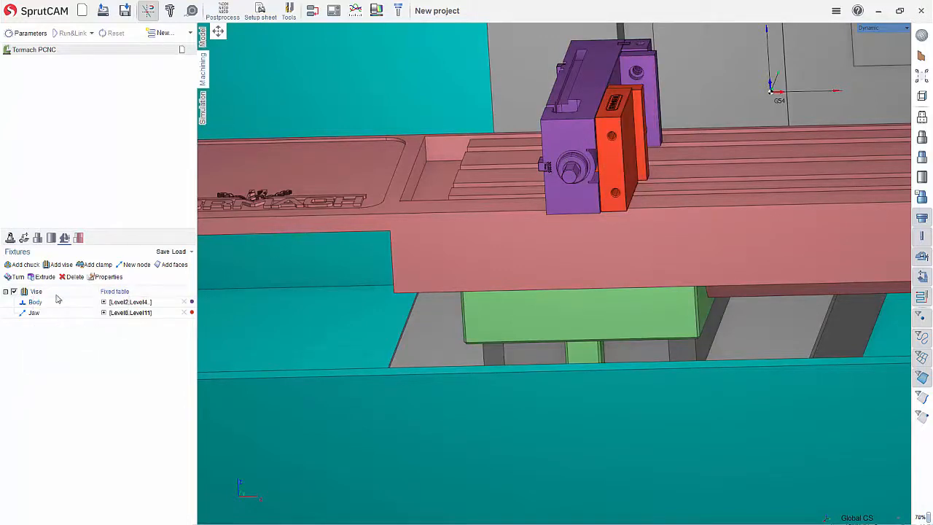
{"action": "left_click", "coordinate": [181, 252]}
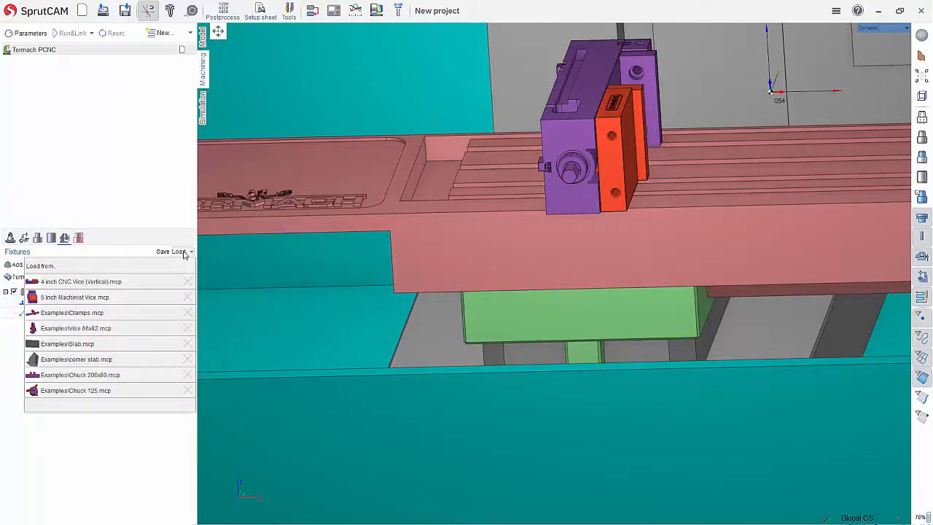
{"action": "left_click", "coordinate": [138, 238]}
{"action": "right_click", "coordinate": [35, 293]}
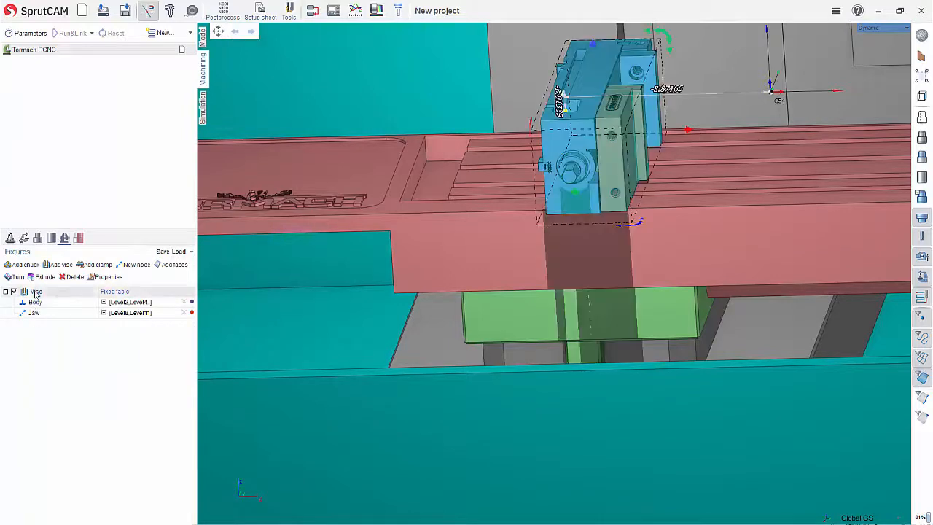
{"action": "left_click", "coordinate": [66, 410]}
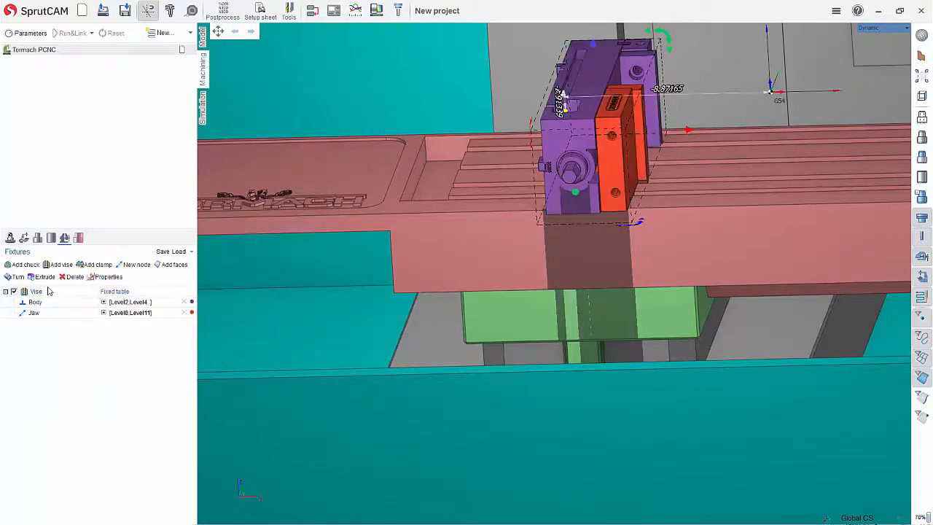
Step: Save the side-lying vise fixture as a component named "4 inch CNC Vise (Side)"
{"action": "right_click", "coordinate": [46, 291]}
{"action": "left_click", "coordinate": [70, 327]}
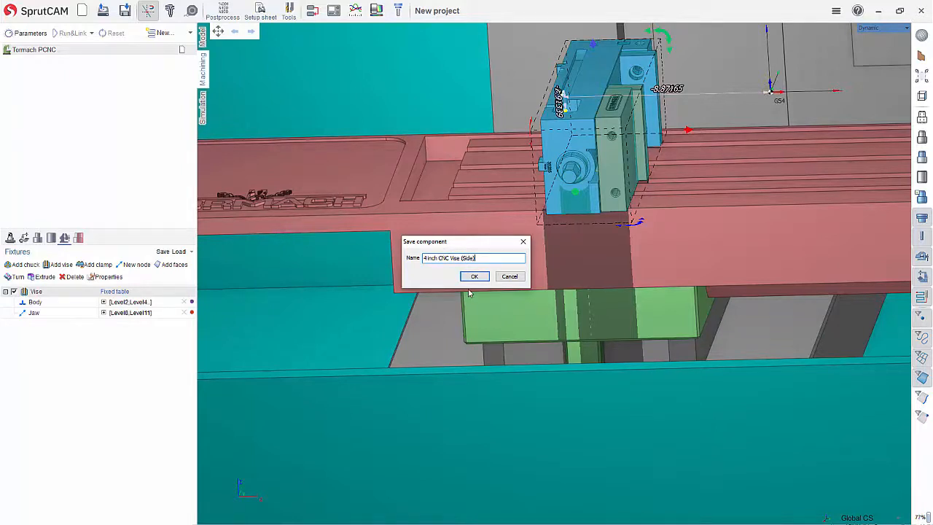
{"action": "left_click", "coordinate": [474, 276]}
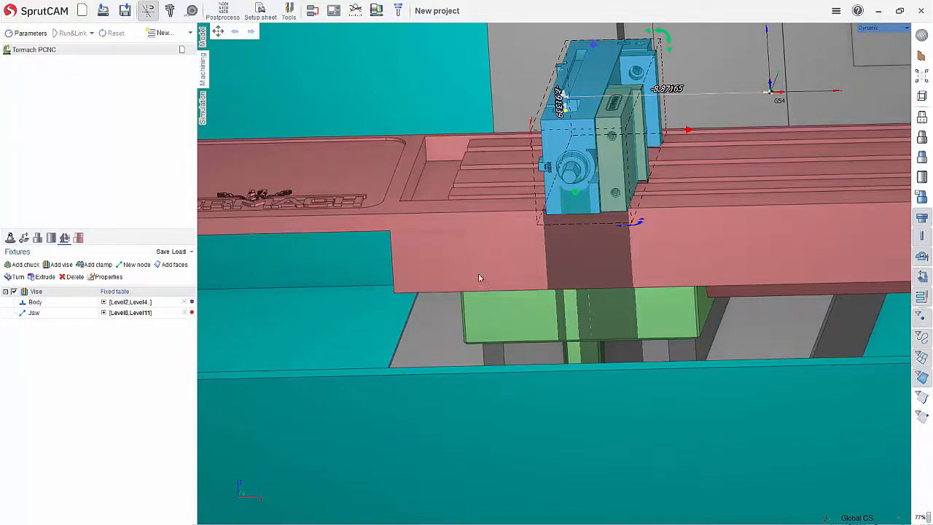
Step: Load the saved "4 inch CNC Vice (Vertical)" component as a second fixture and move it along the table in positive X, clear of the first vise
{"action": "left_click", "coordinate": [191, 252]}
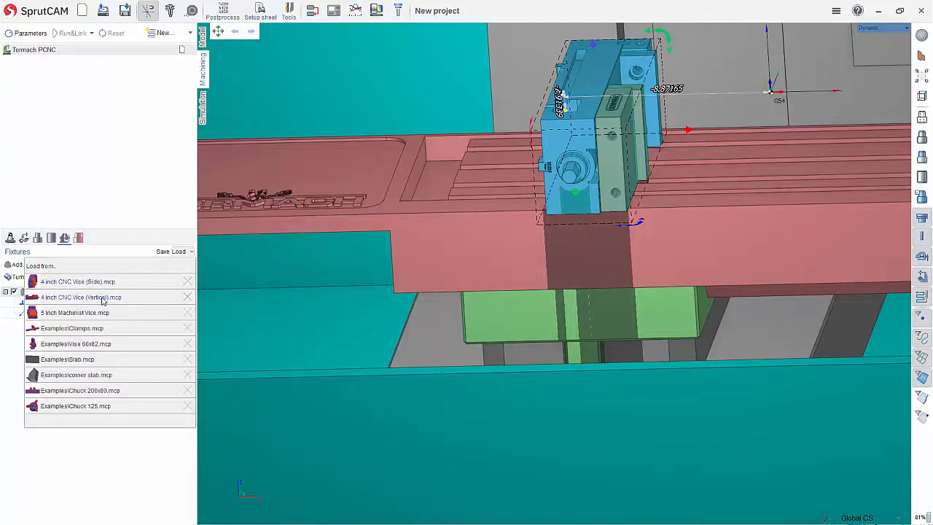
{"action": "left_click", "coordinate": [103, 297]}
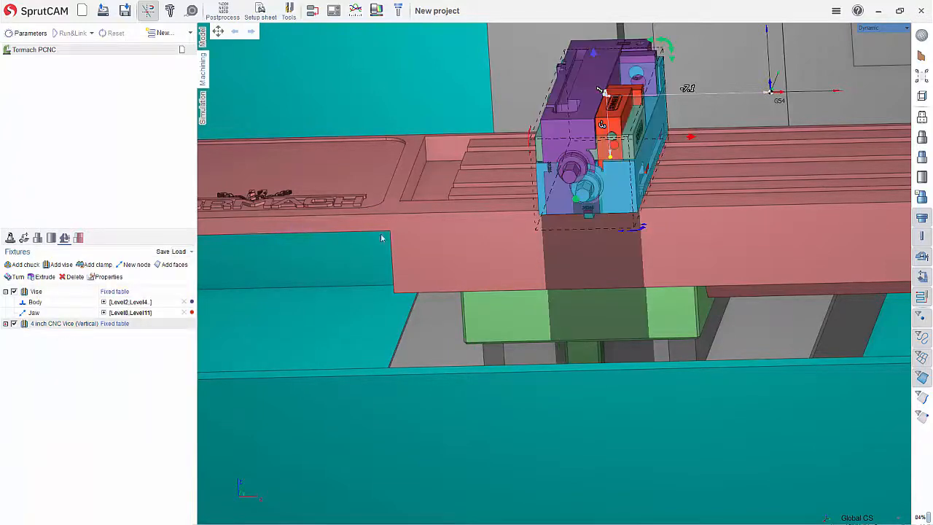
{"action": "scroll", "coordinate": [381, 238], "scroll_direction": "down", "scroll_amount": 3}
{"action": "left_click_drag", "start_coordinate": [596, 159], "coordinate": [790, 142]}
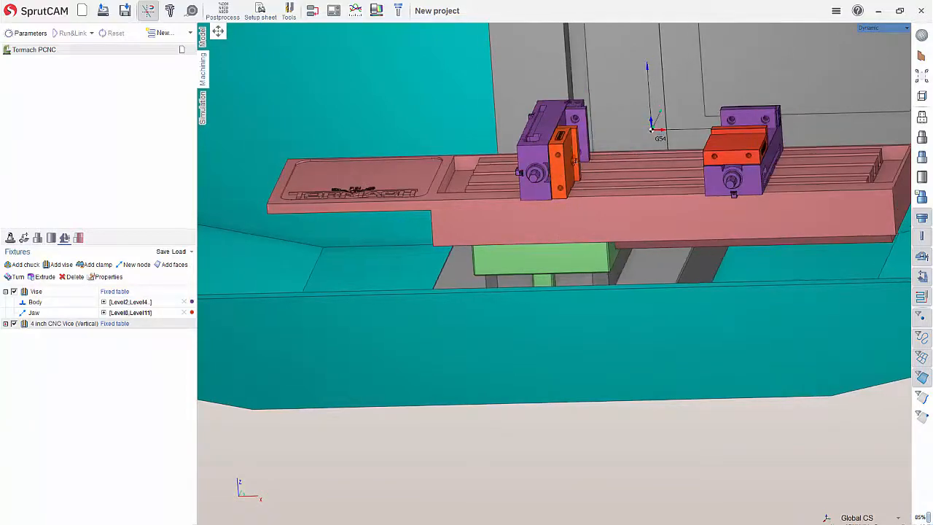
Step: Flip the side-lying vise to -90° so its jaws face away from the second vise, and deselect it
{"action": "right_click_drag", "start_coordinate": [633, 240], "coordinate": [557, 169]}
{"action": "left_click", "coordinate": [544, 146]}
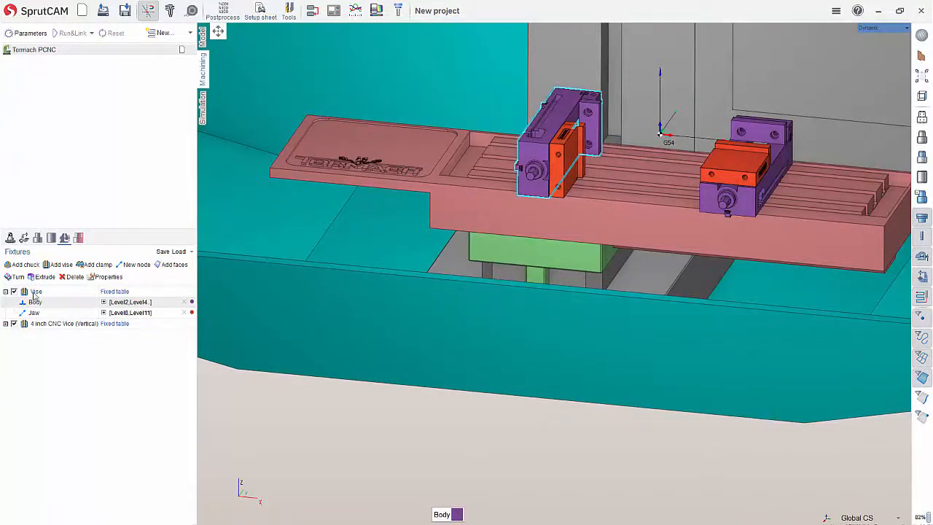
{"action": "left_click", "coordinate": [543, 129]}
{"action": "left_click", "coordinate": [50, 294]}
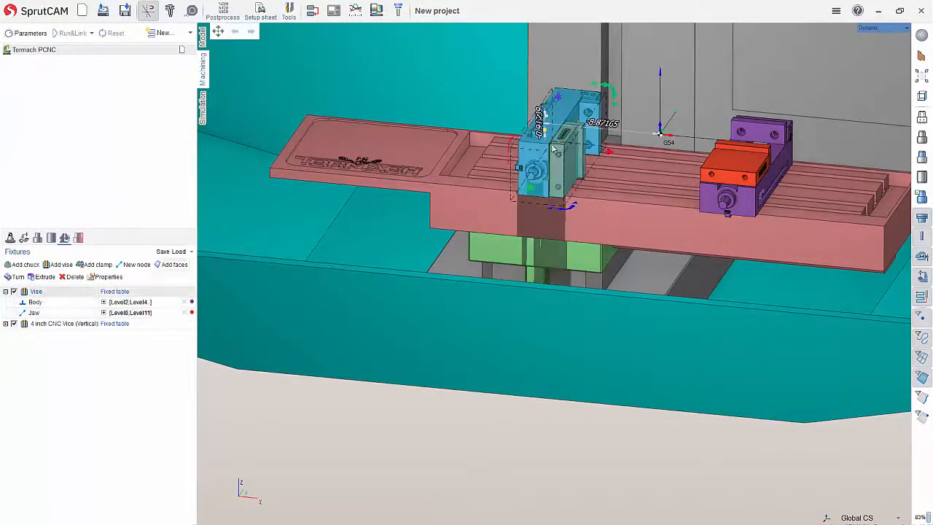
{"action": "left_click_drag", "start_coordinate": [613, 99], "coordinate": [427, 262]}
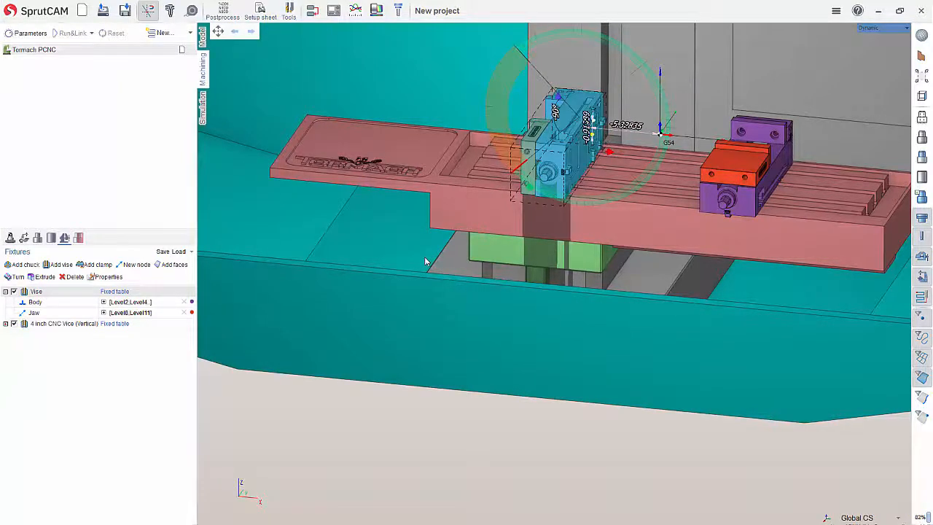
{"action": "middle_click_drag", "start_coordinate": [426, 261], "coordinate": [604, 228]}
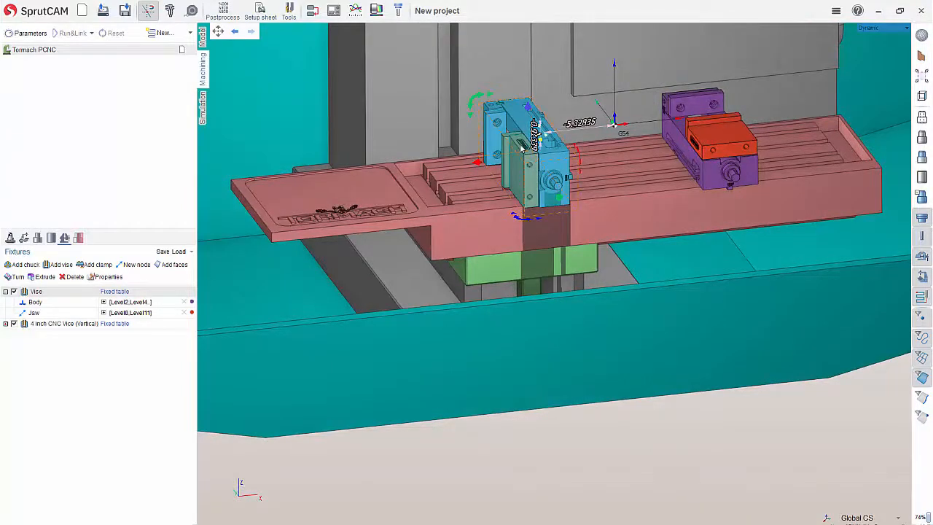
{"action": "left_click", "coordinate": [638, 260]}
{"action": "middle_click_drag", "start_coordinate": [606, 242], "coordinate": [624, 260]}
{"action": "middle_click_drag", "start_coordinate": [582, 333], "coordinate": [611, 253]}
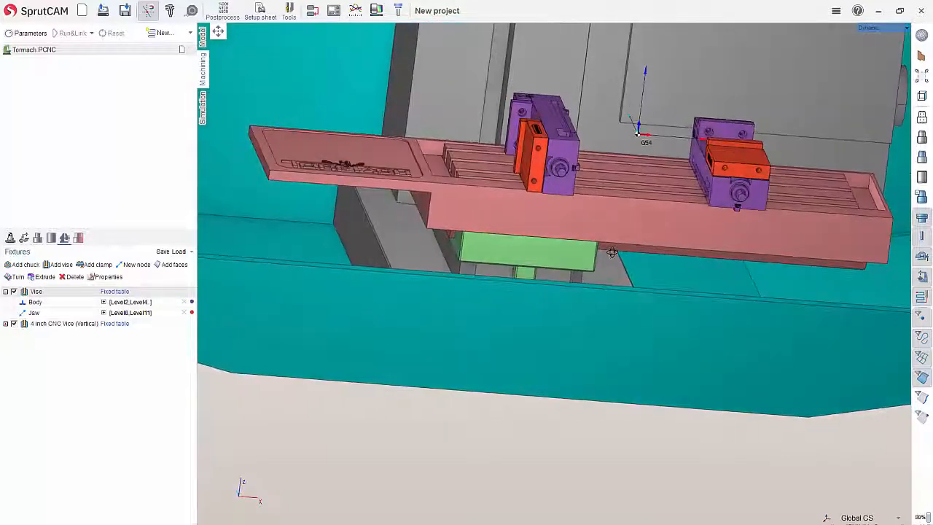